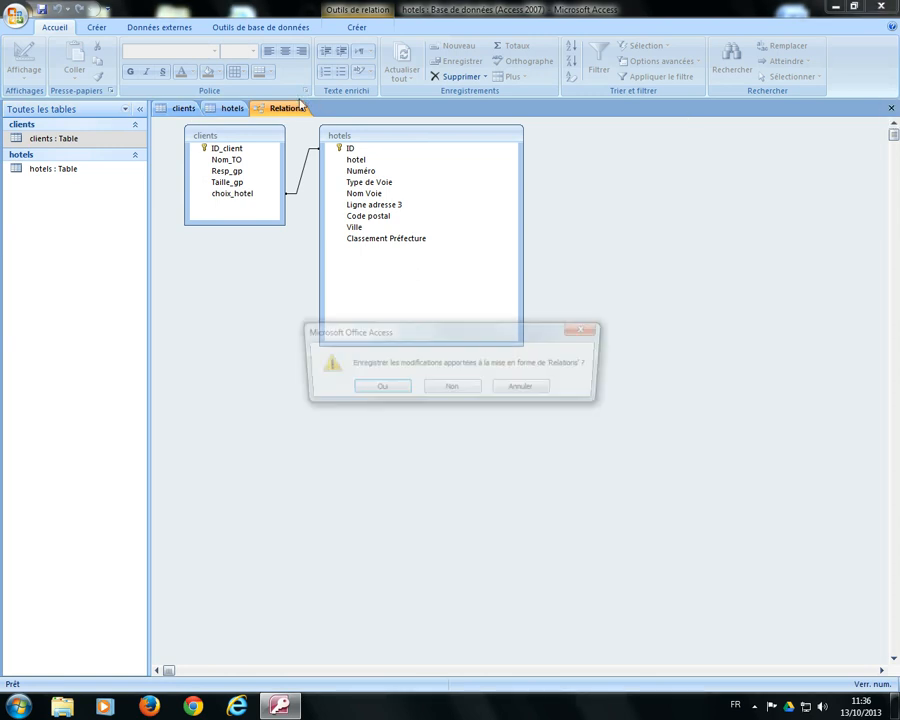
Step: Save the Relations layout changes and create a simple form based on the clients table
key(Return)
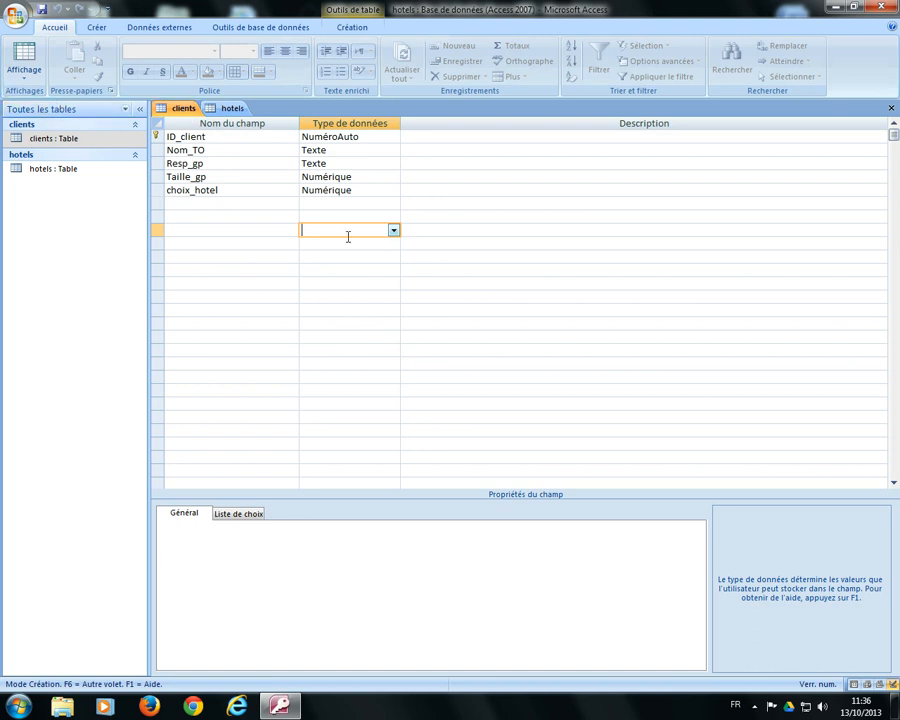
click(26, 57)
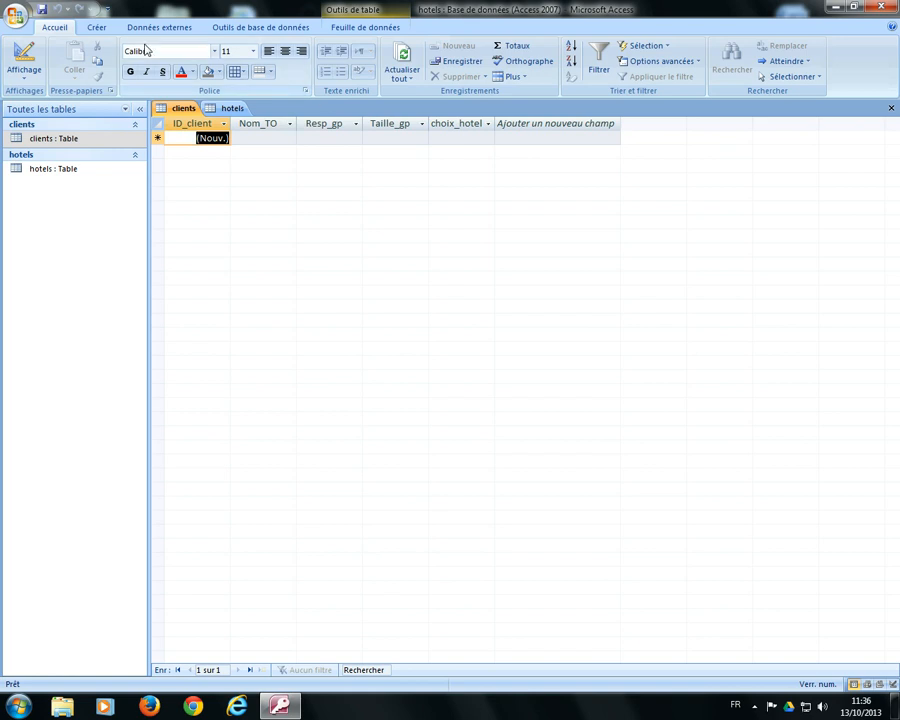
click(95, 29)
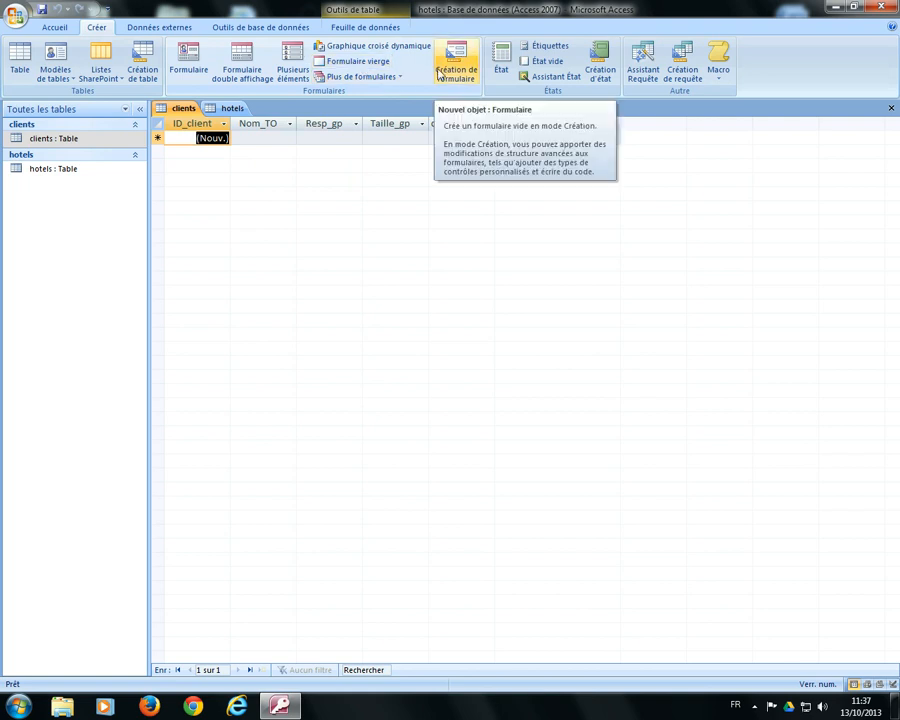
click(199, 62)
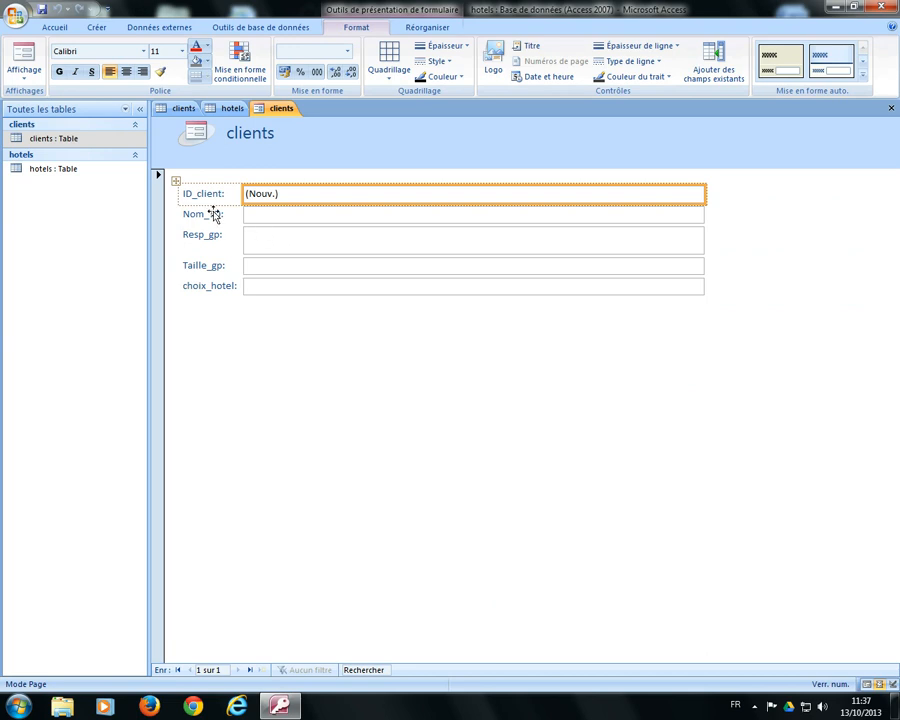
Step: Delete the ID_client field from the clients form in Layout view (Mode Page)
click(22, 74)
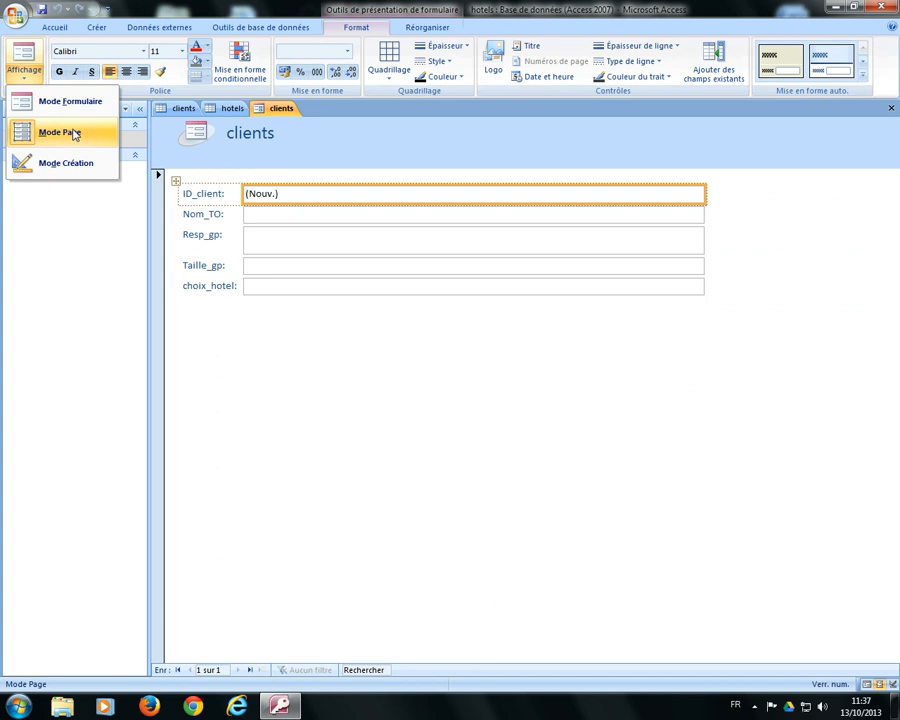
click(104, 140)
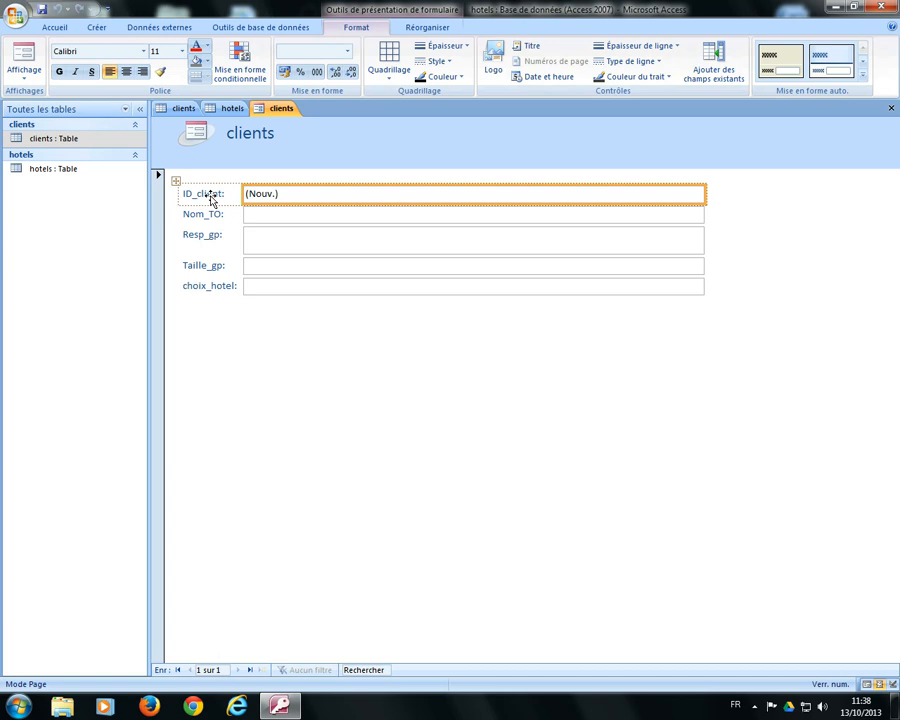
key(Delete)
Step: Change the Nom_TO label on the clients form to "Nom du TO :"
click(212, 195)
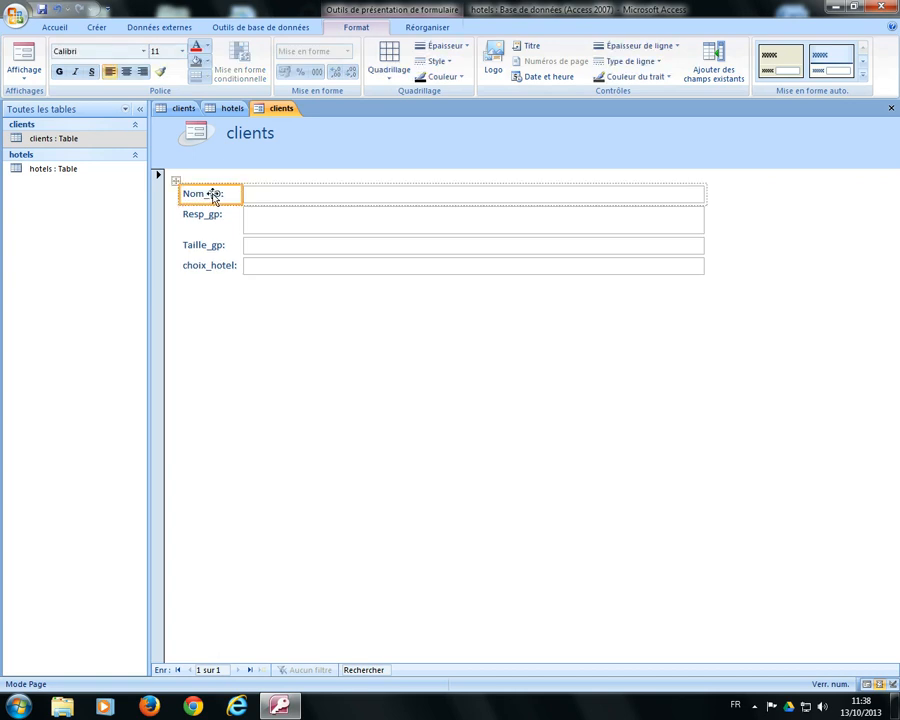
double_click(217, 195)
drag(221, 194, 167, 199)
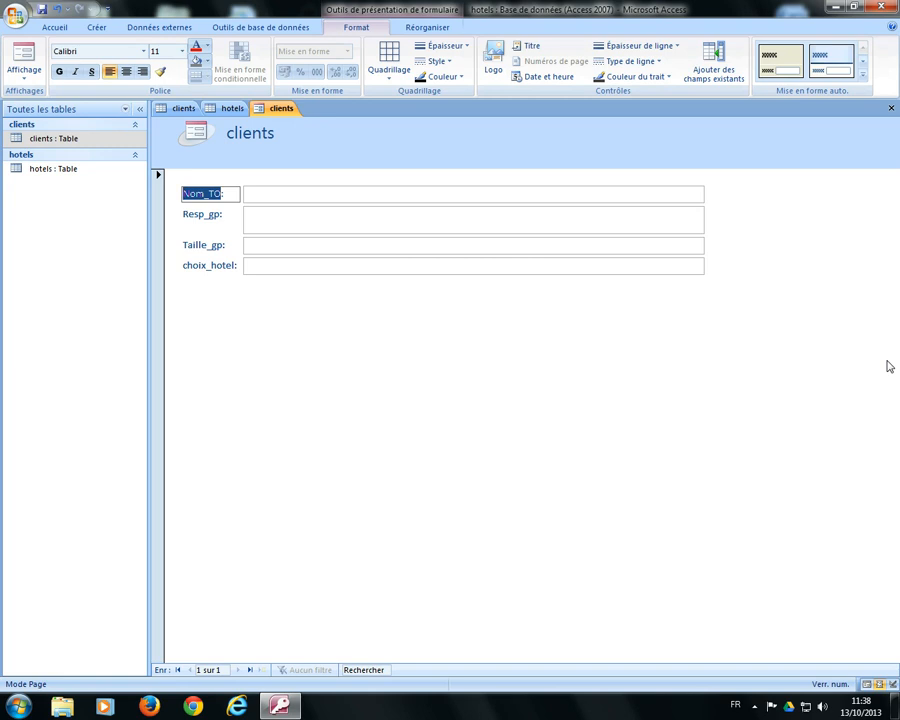
text(Nom du TO)
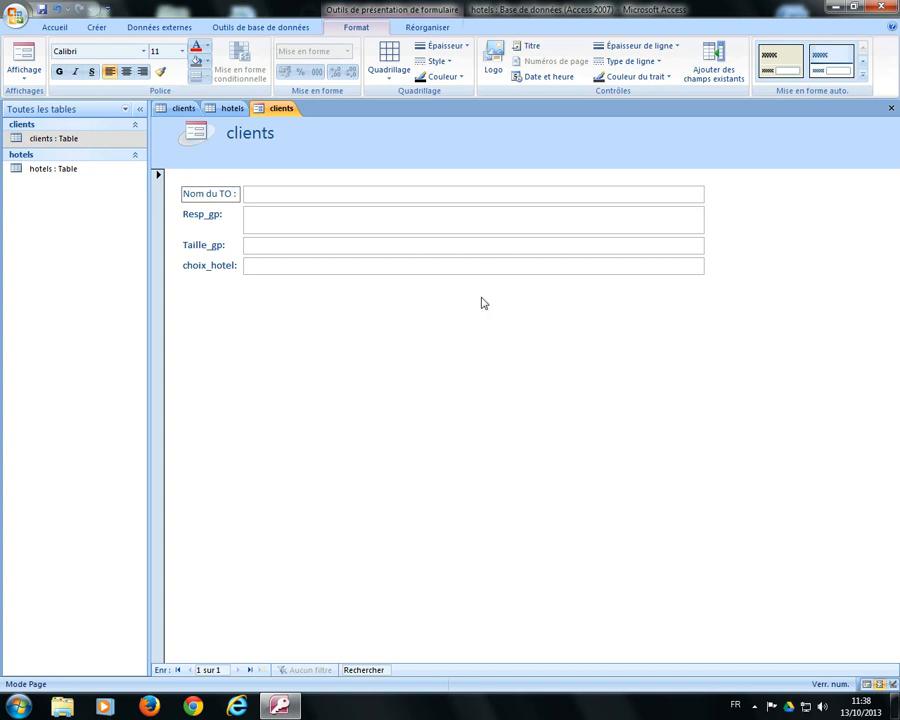
Step: Change the Resp_gp label on the clients form to "Responsable groupe :"
click(217, 218)
click(217, 218)
drag(219, 217, 203, 217)
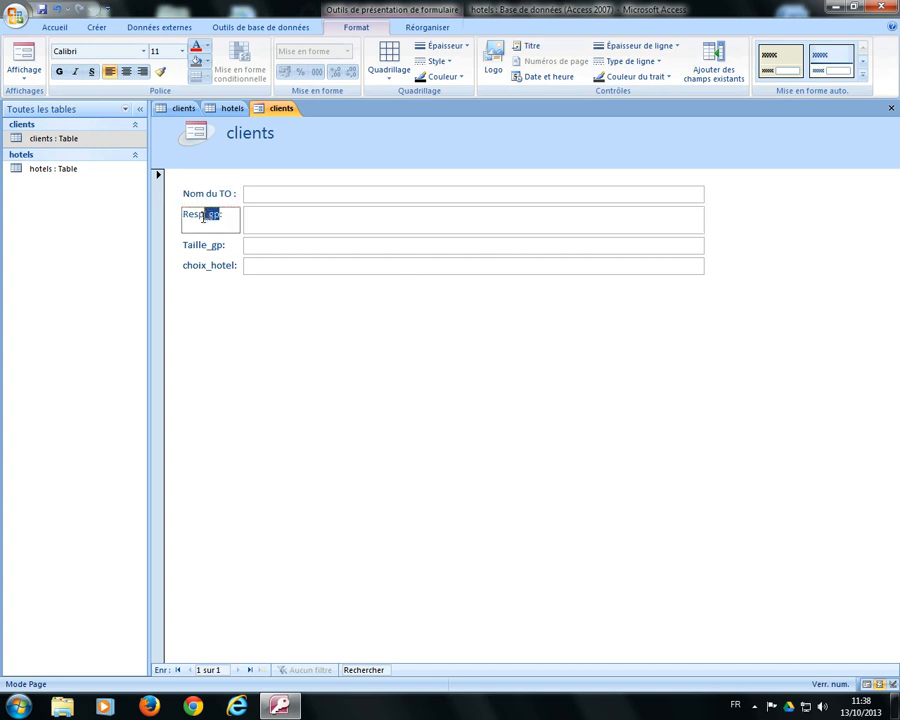
text(onsable groupe)
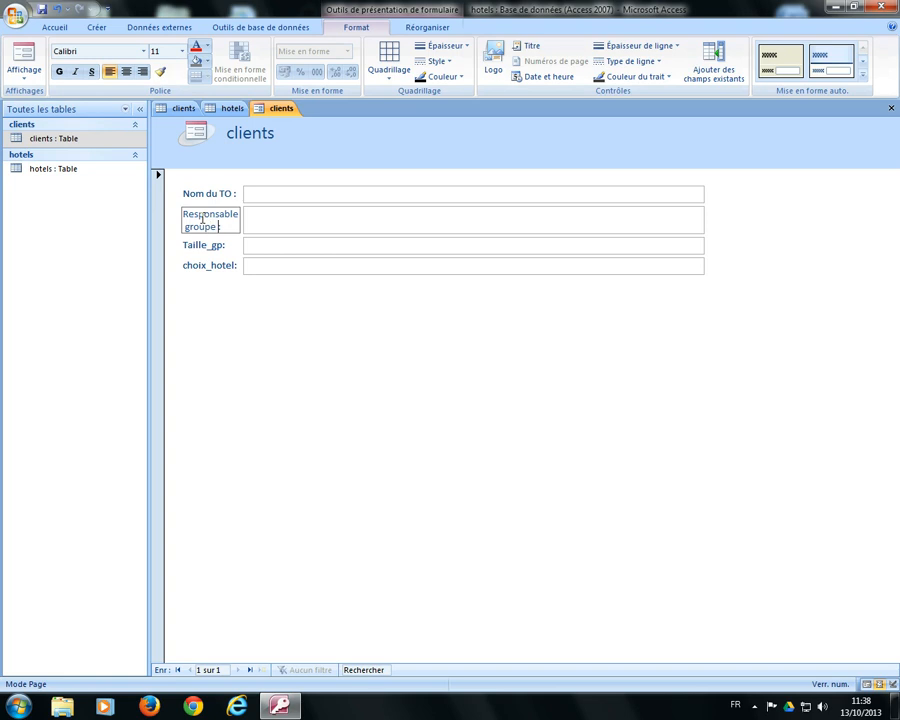
click(280, 316)
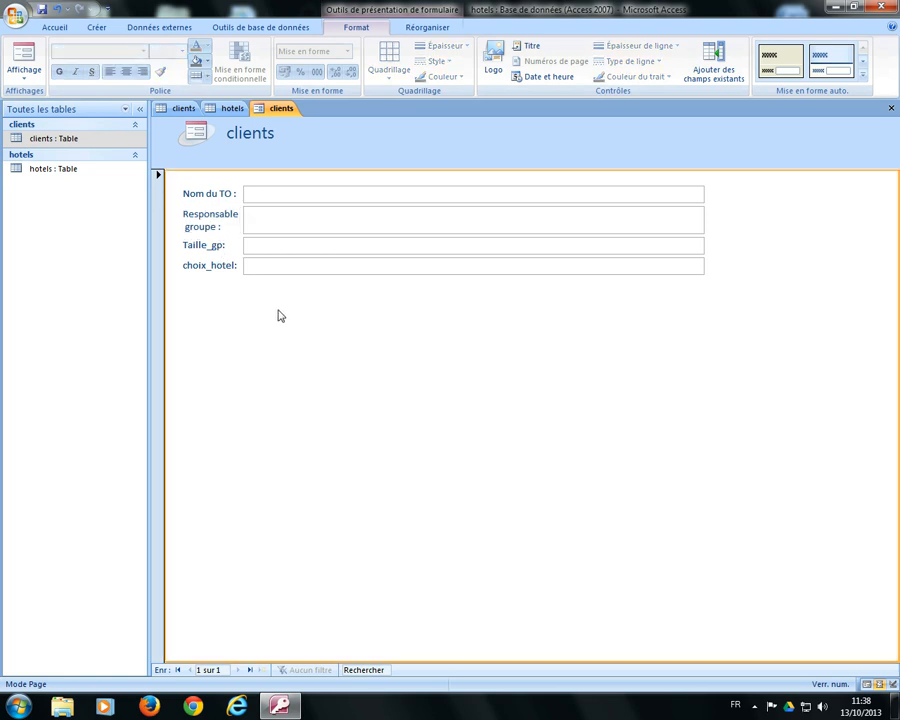
Step: Show the clients form in Design view (Mode Création) and extend its Détail section to about 8.5 cm high
click(23, 70)
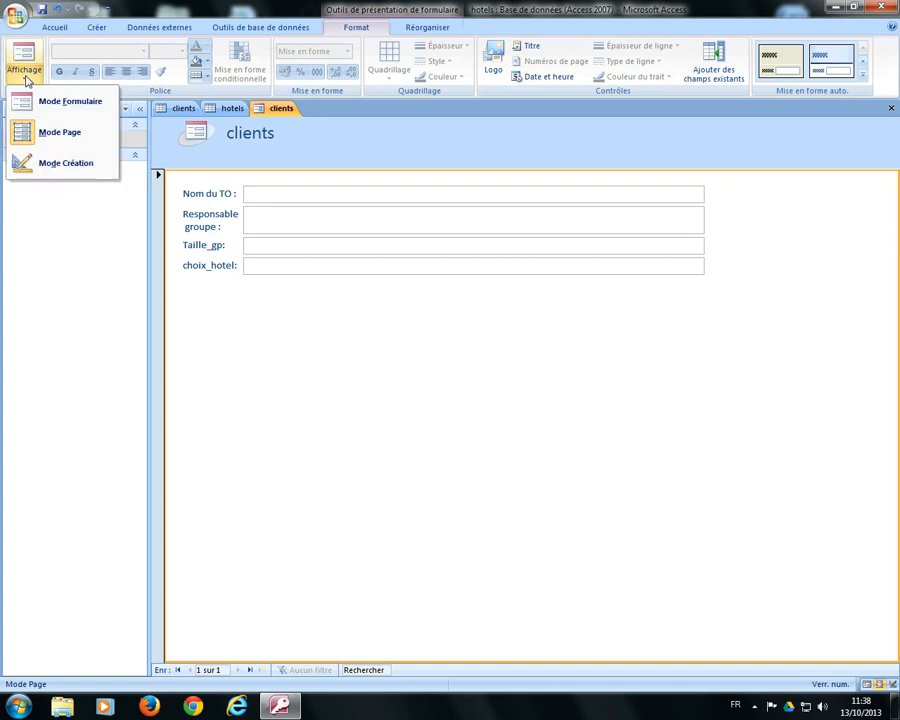
click(68, 164)
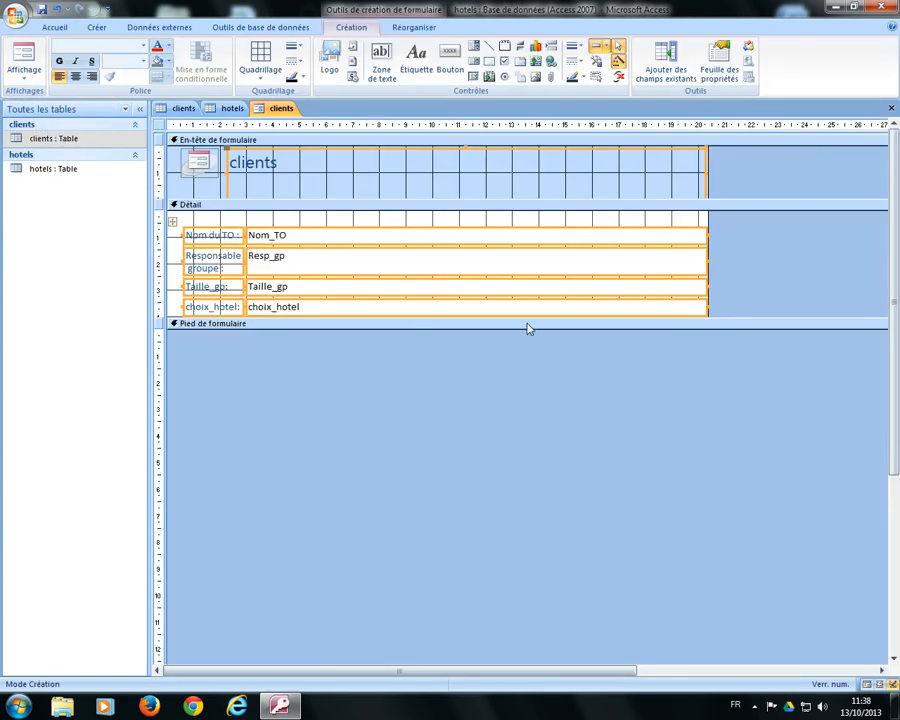
drag(524, 318, 525, 437)
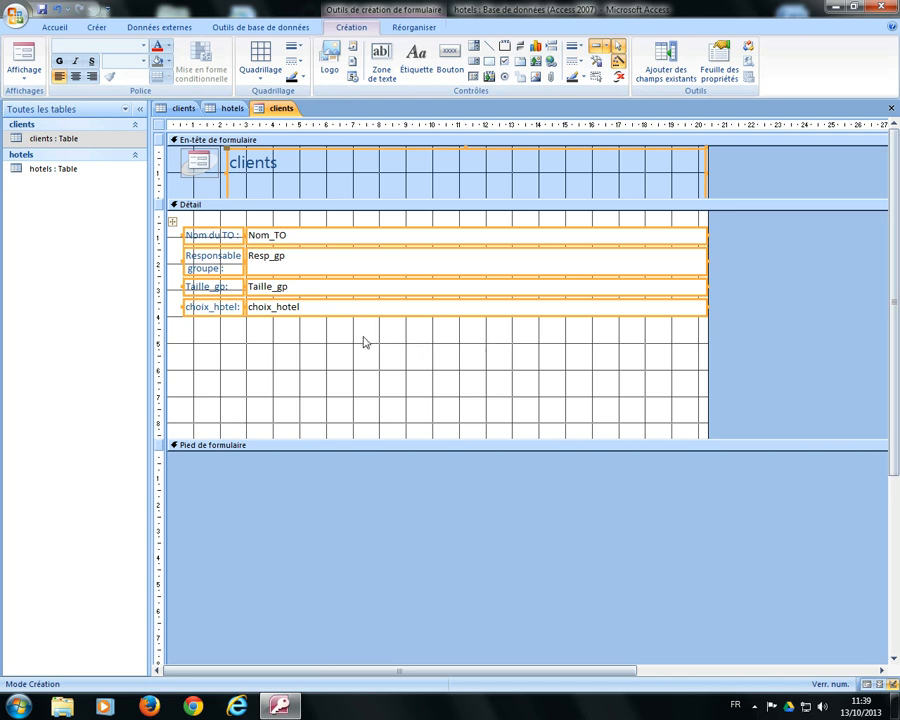
Step: Preview the clients form in Form view and review the relationship between the clients and hotels tables
click(24, 52)
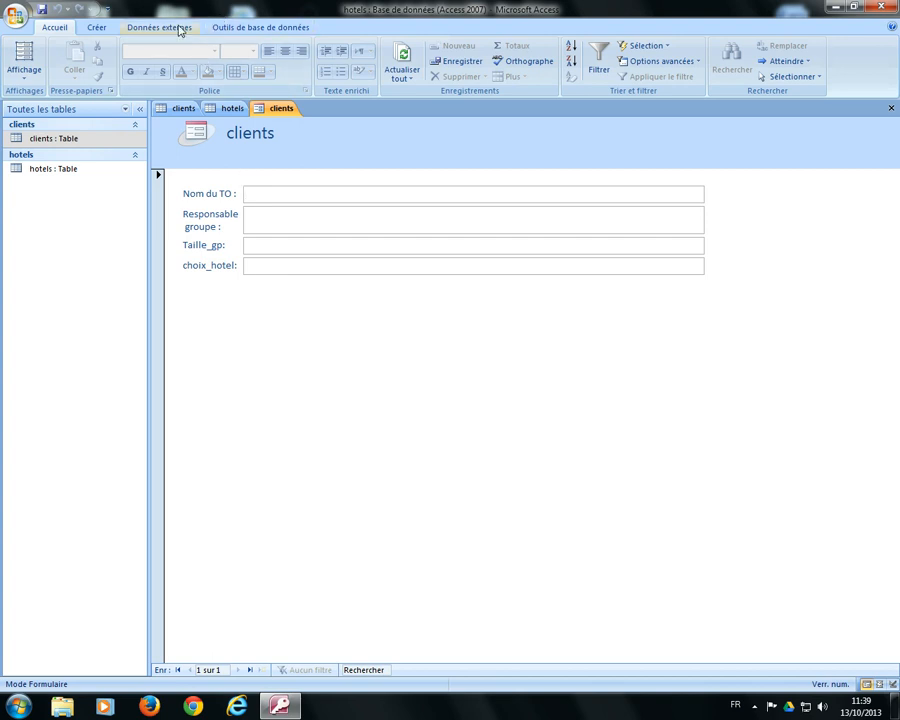
click(255, 27)
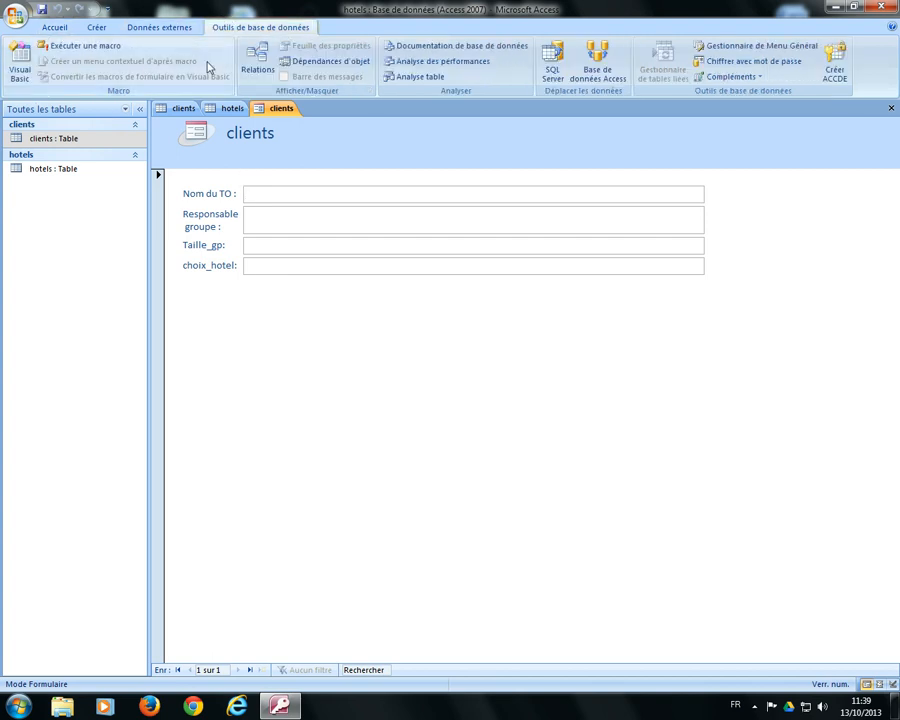
click(258, 57)
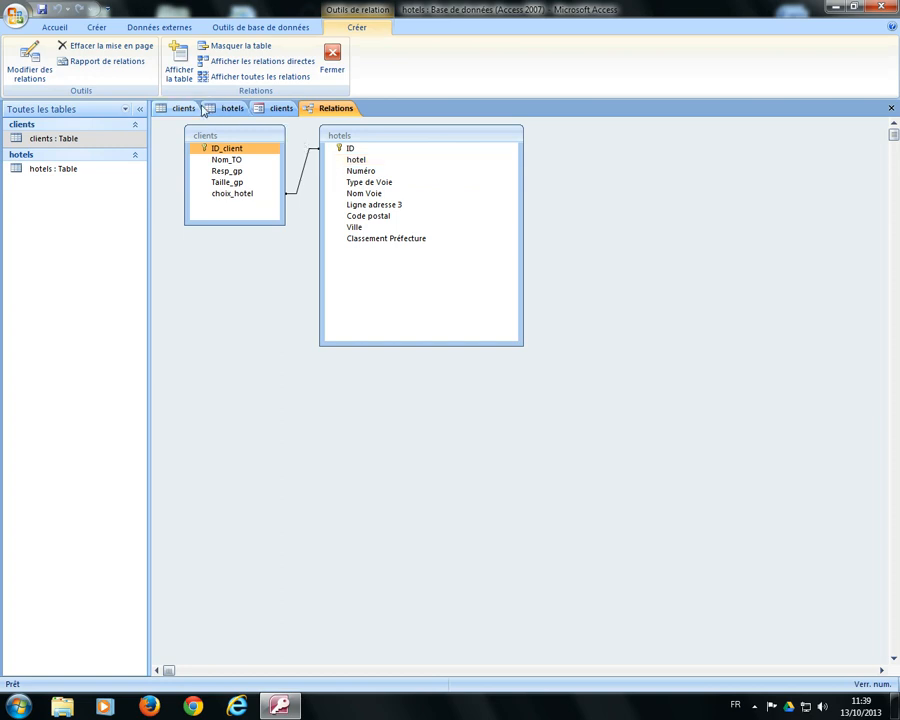
click(272, 108)
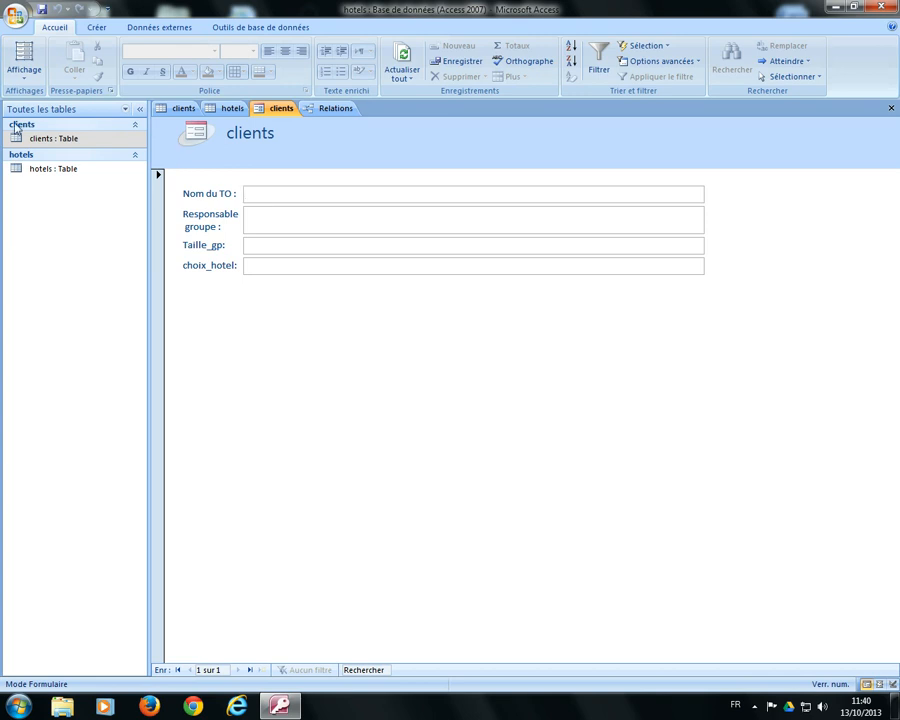
Step: Delete the choix_hotel field from the clients form in Design view (Mode Création)
click(24, 78)
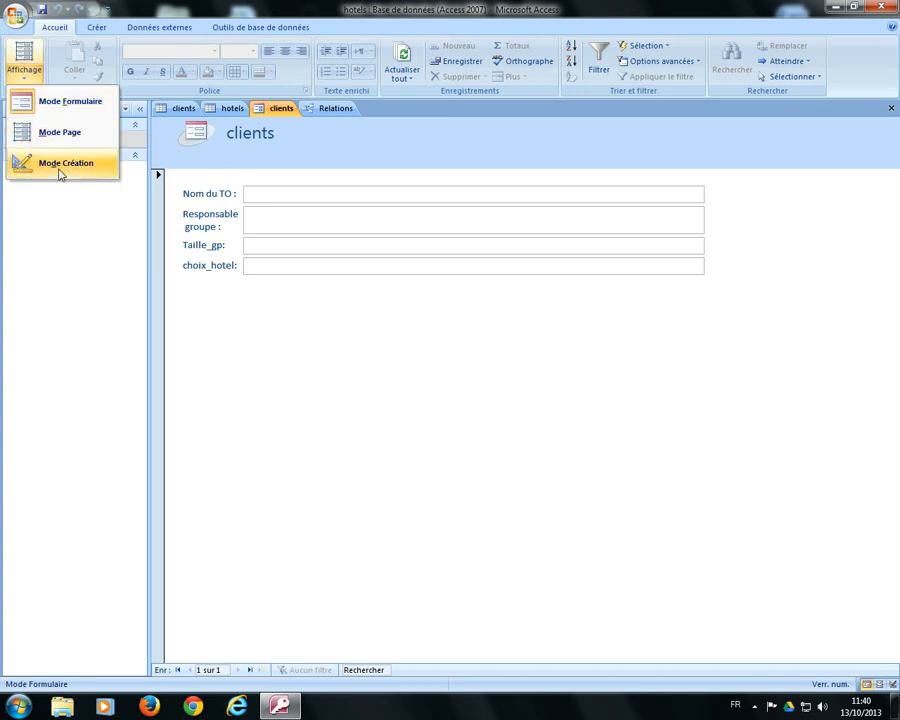
click(62, 165)
click(296, 352)
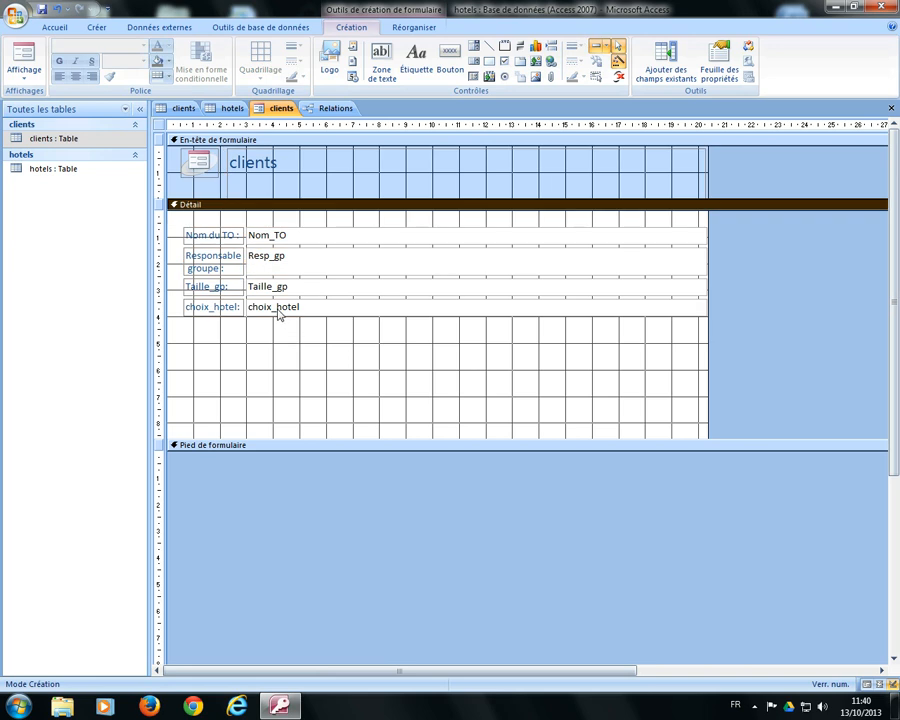
click(282, 310)
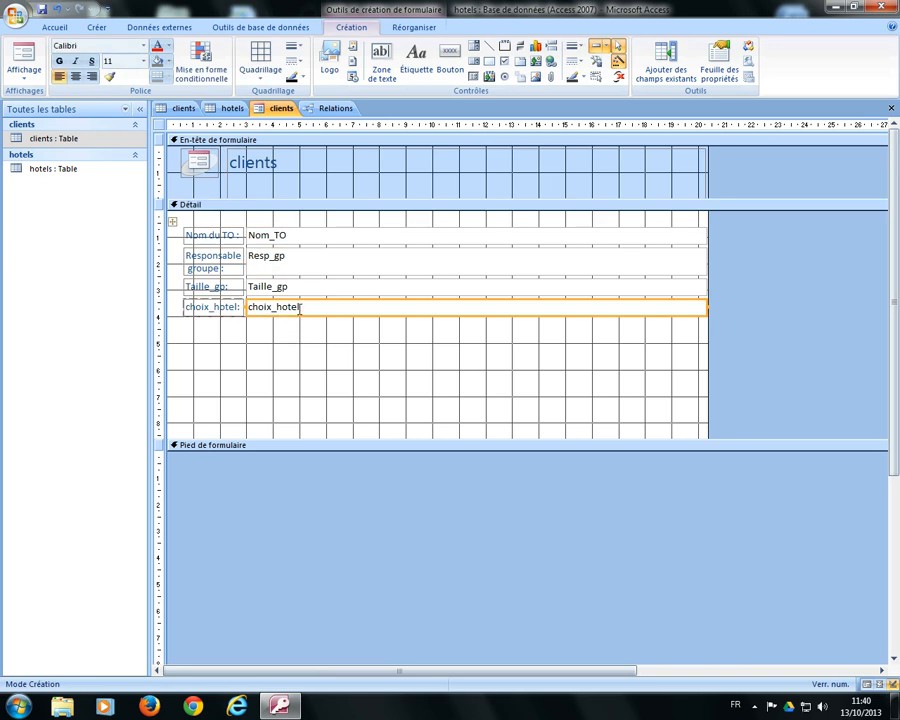
key(Delete)
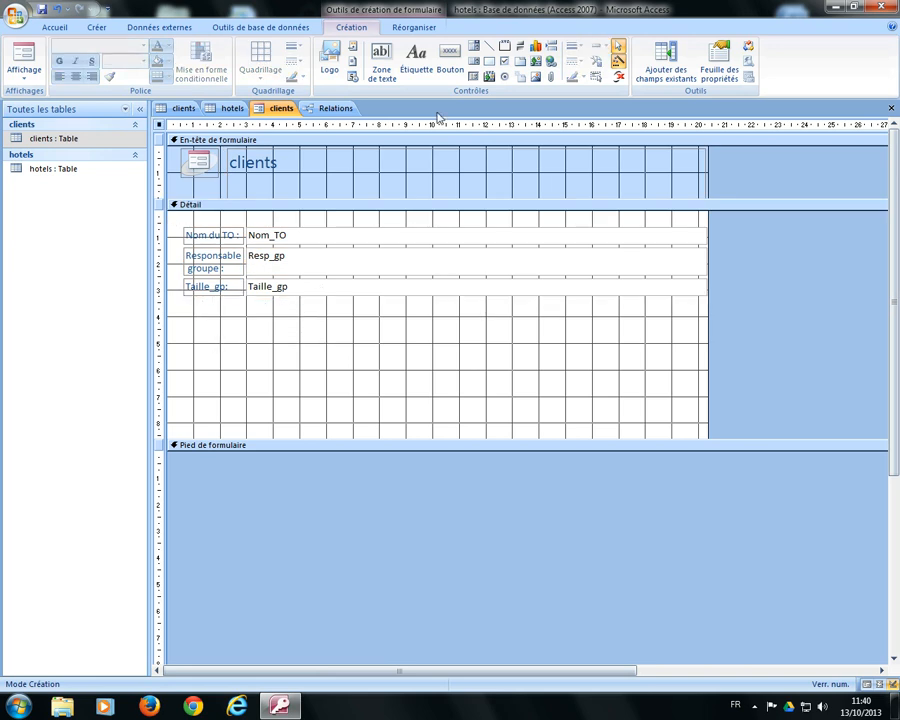
Step: Draw a combo box about 12 cm wide beneath Taille_gp without using its wizard, and reduce its height to about 0.6 cm
click(474, 47)
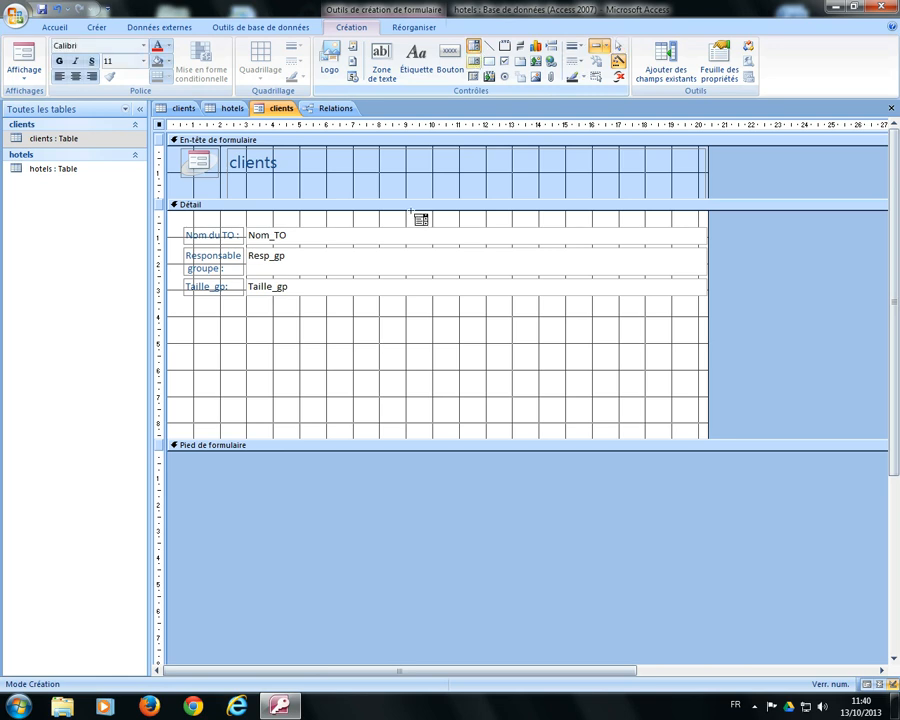
mouse_move(250, 313)
mouse_down()
mouse_move(268, 322)
mouse_move(561, 337)
mouse_move(579, 322)
mouse_move(565, 333)
mouse_up()
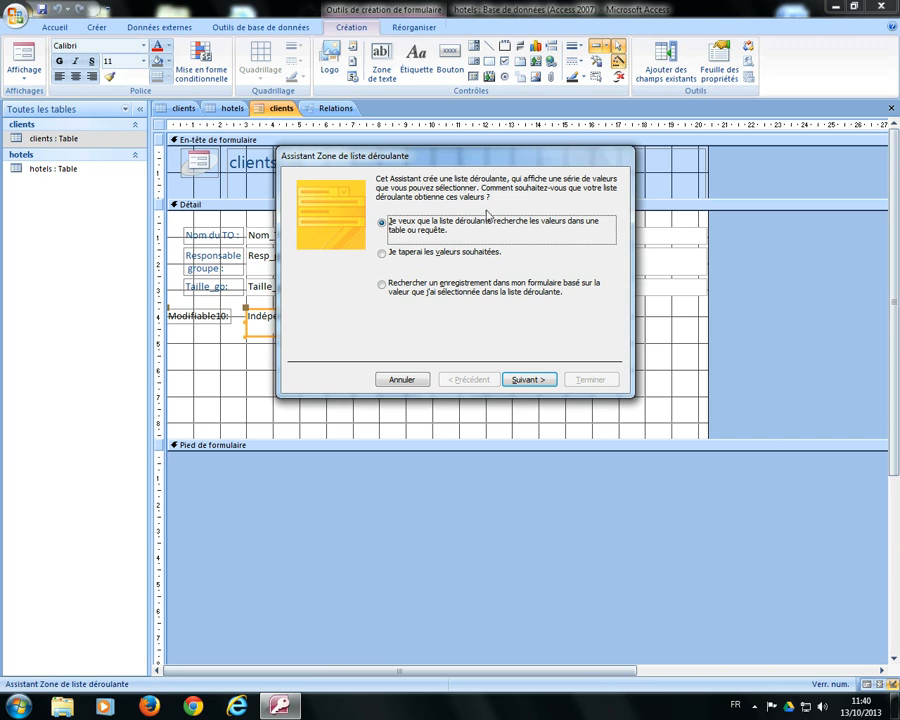
click(403, 380)
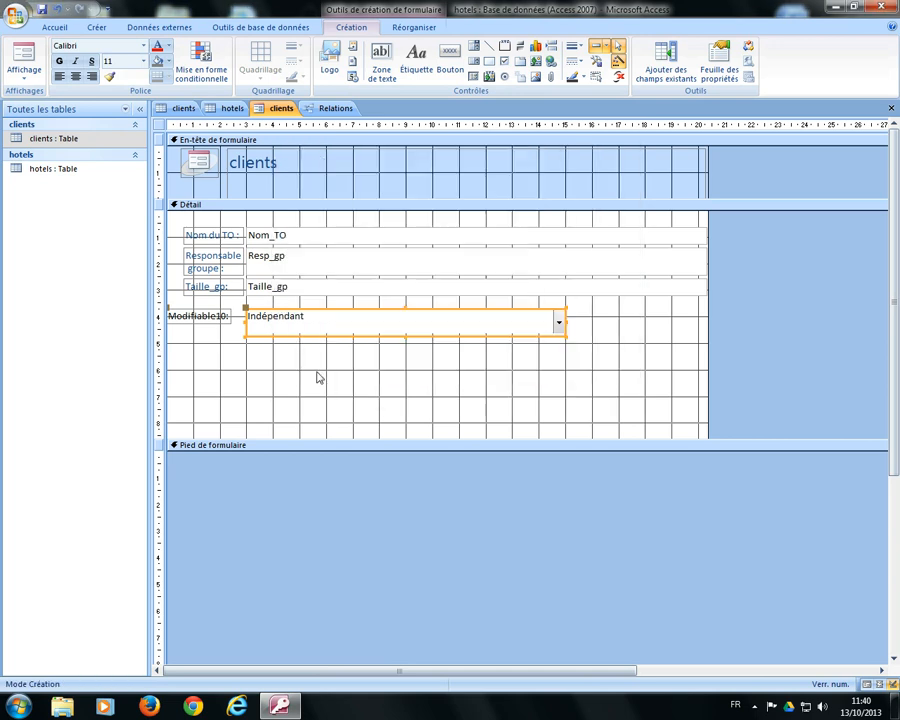
click(407, 344)
click(404, 334)
drag(405, 328, 405, 323)
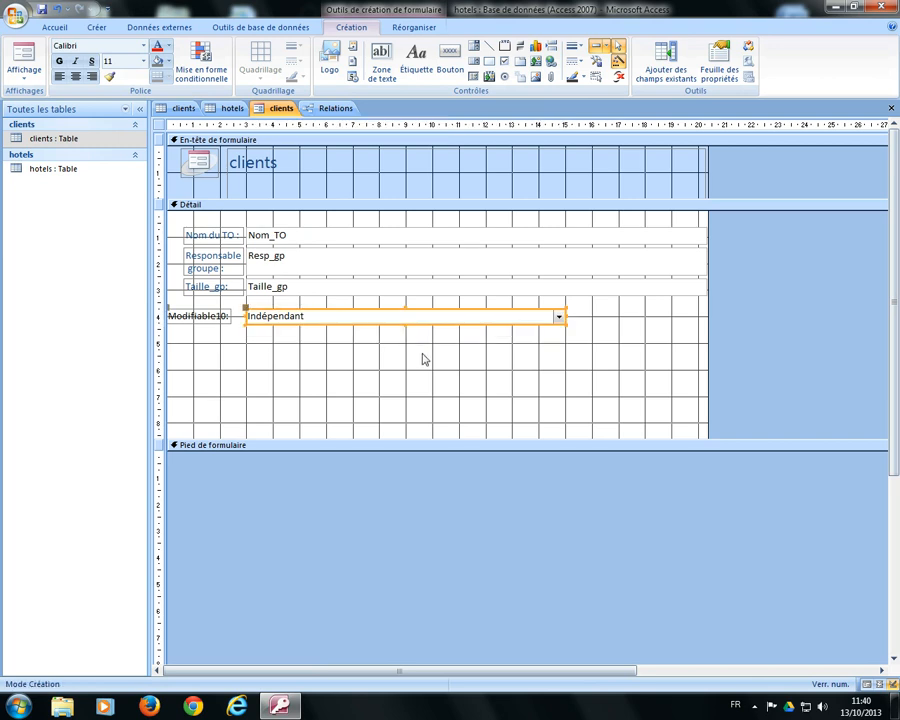
Step: Show the new combo box's data properties and check the choix_hotel field in the clients table
click(717, 68)
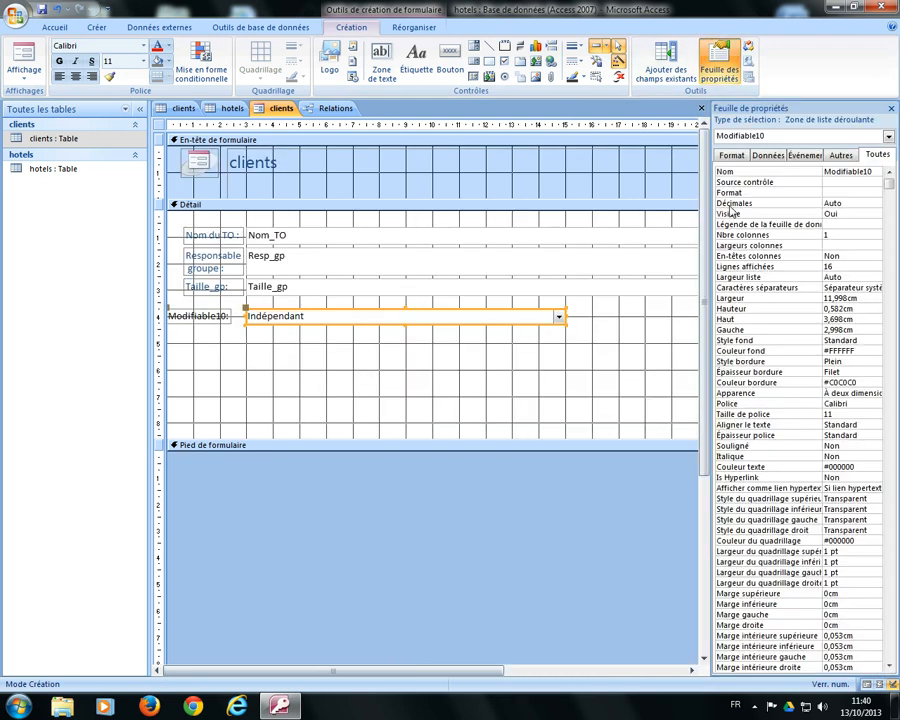
click(766, 157)
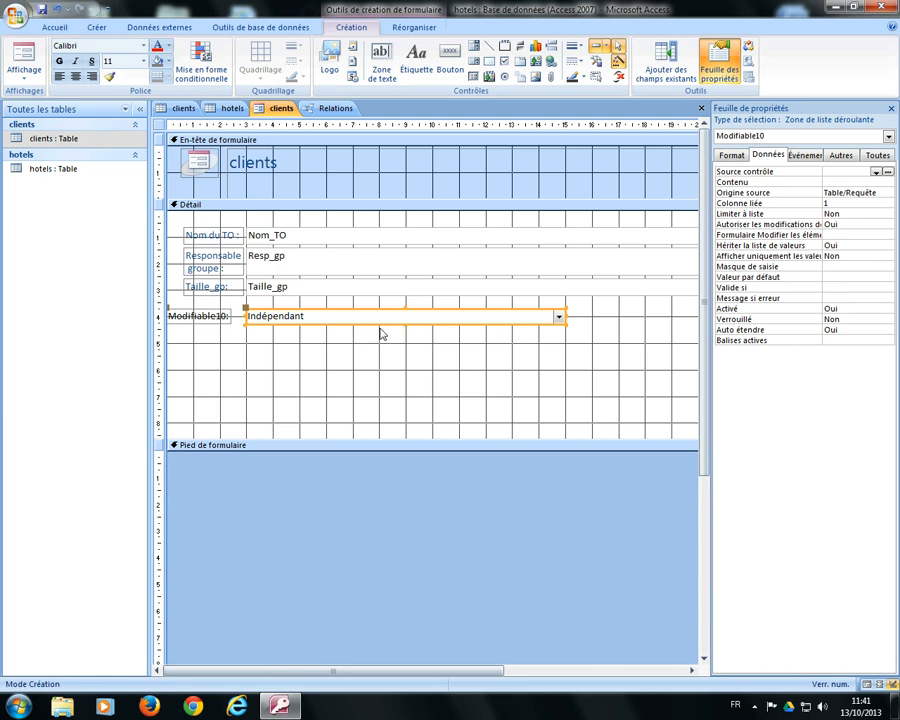
click(174, 111)
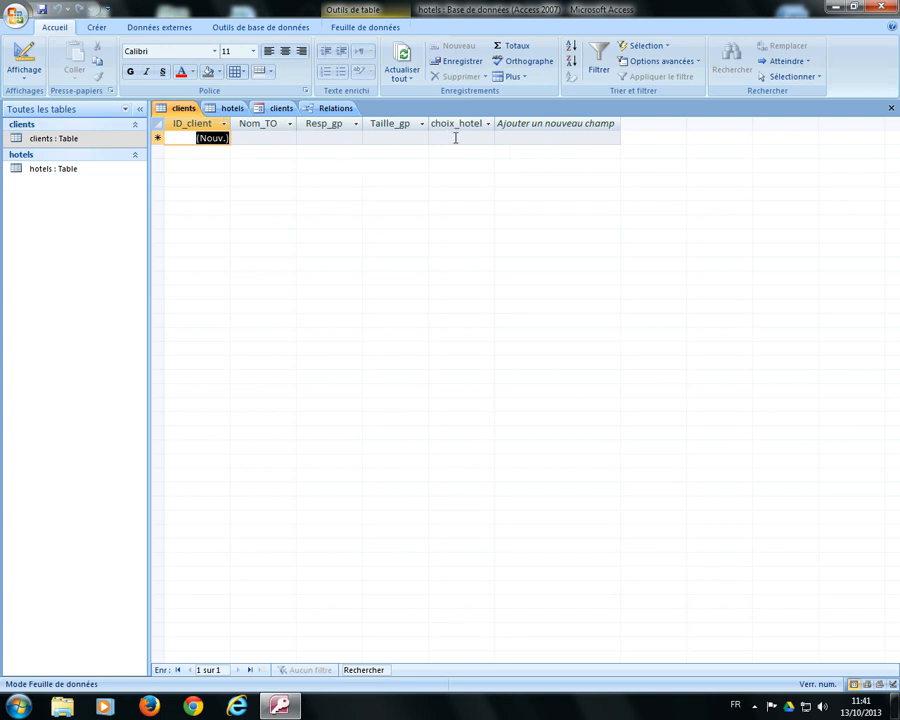
click(280, 108)
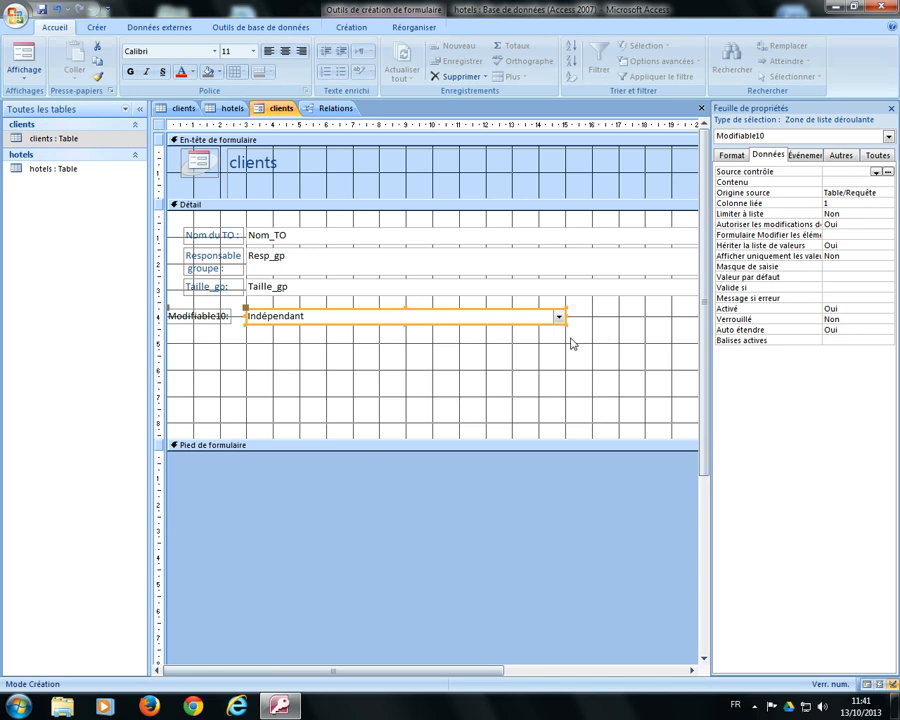
Step: Create a new query in Design view from the hotels table, containing the ID and hotel fields
click(70, 170)
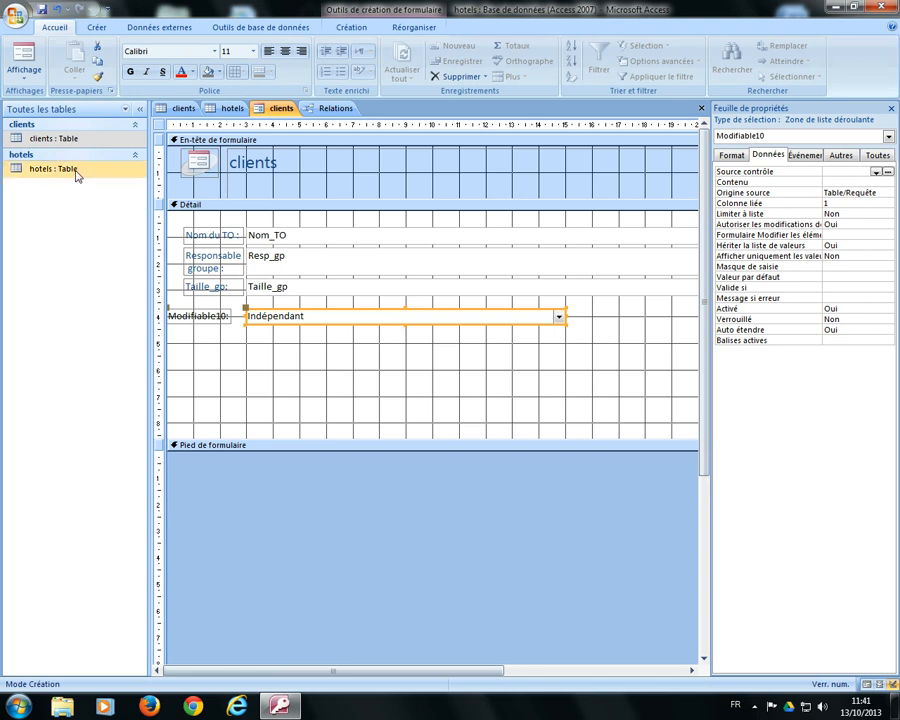
click(230, 109)
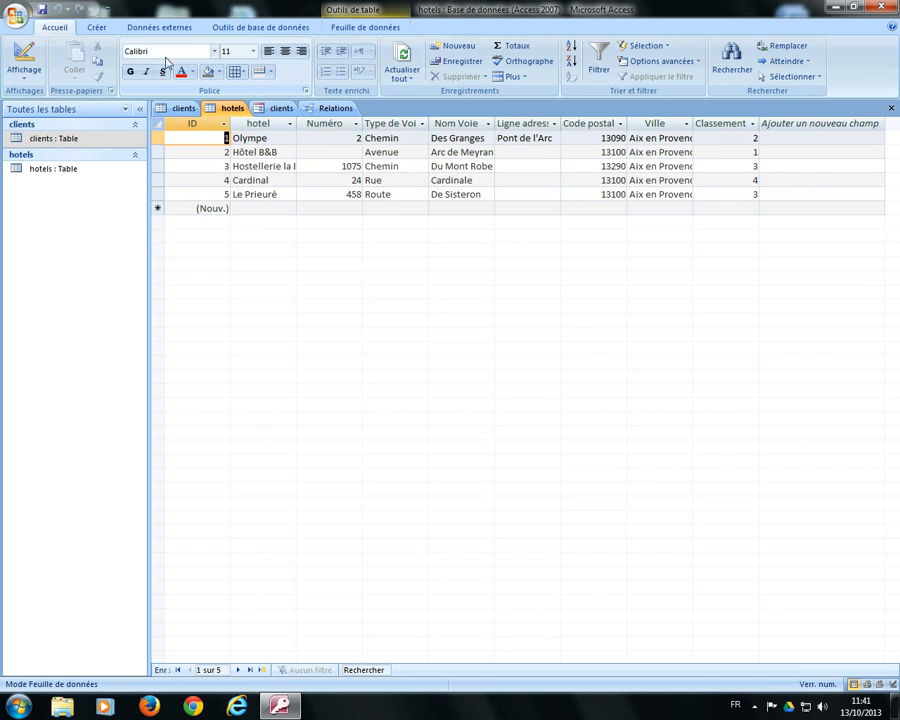
click(92, 27)
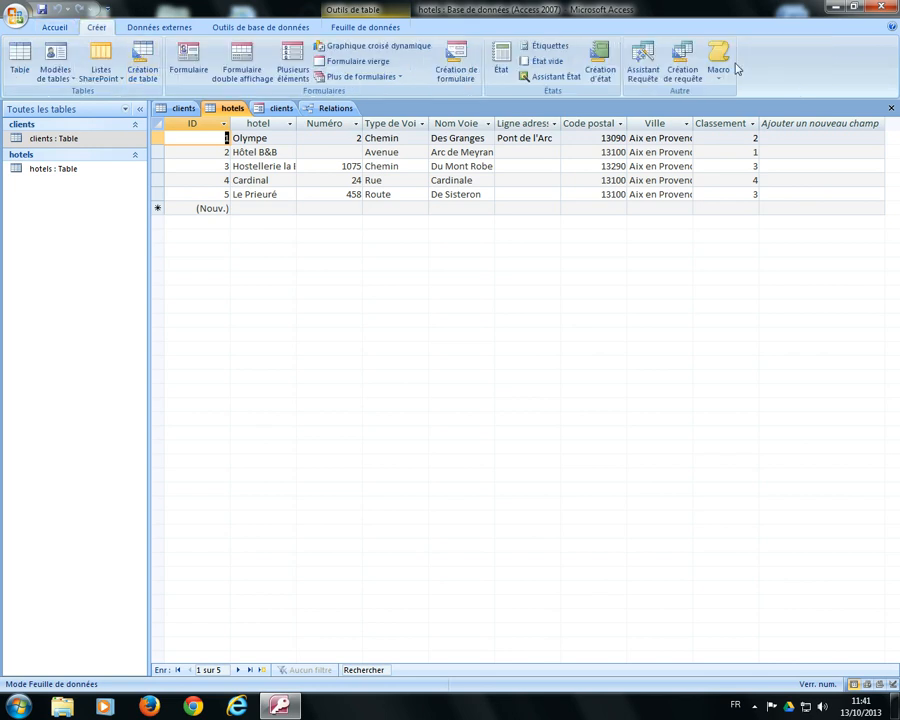
click(683, 66)
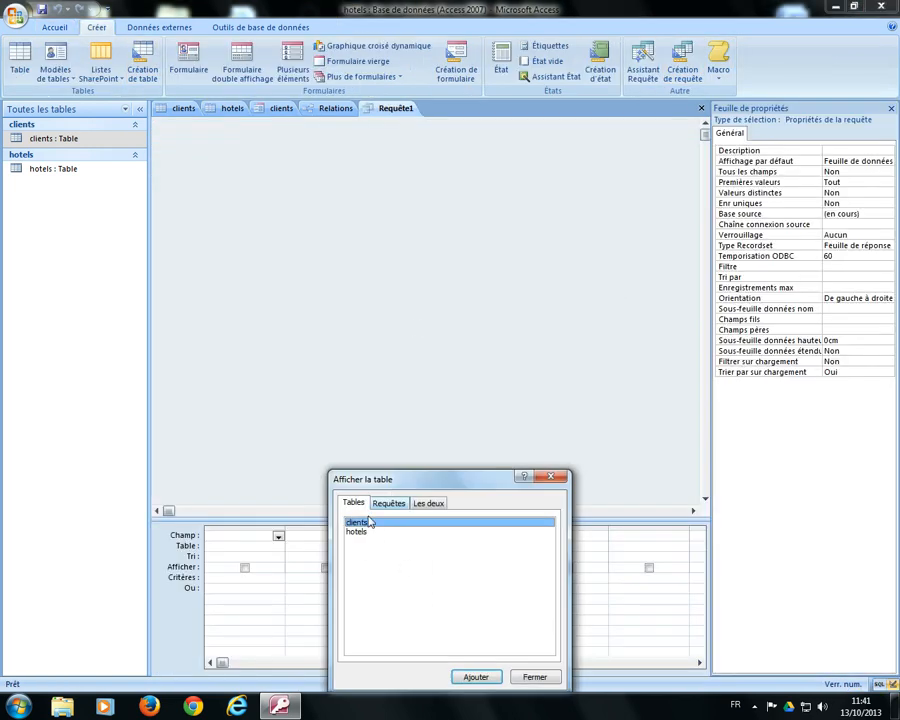
double_click(360, 533)
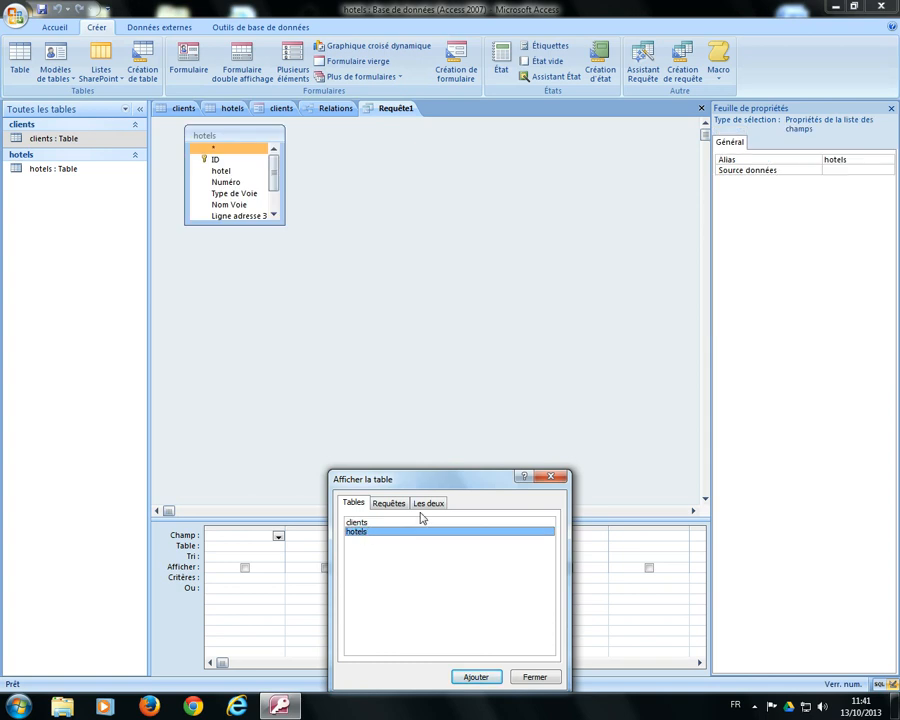
click(535, 677)
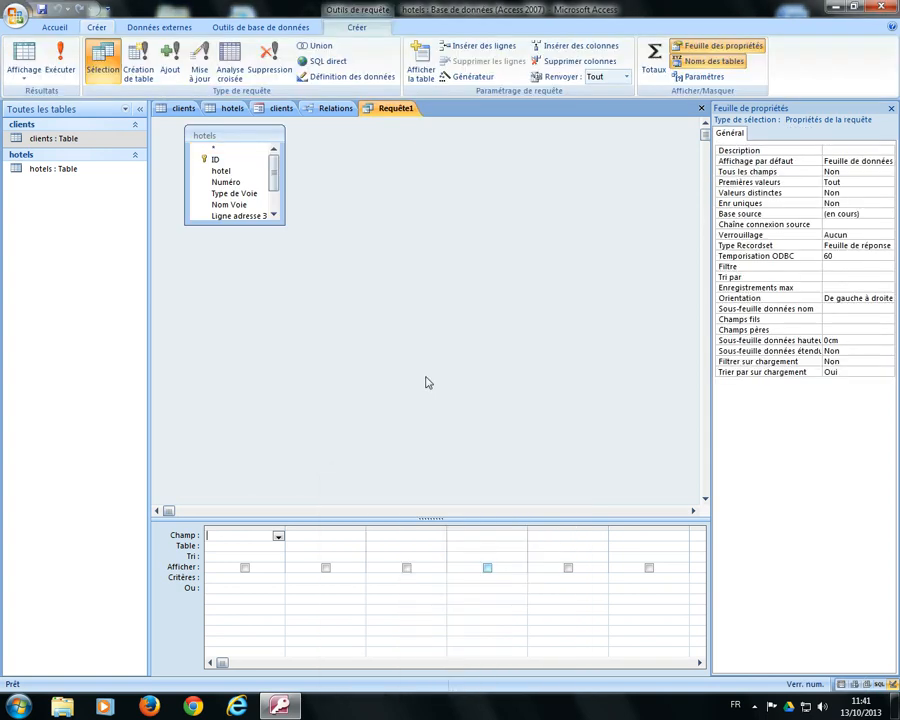
double_click(224, 161)
double_click(226, 172)
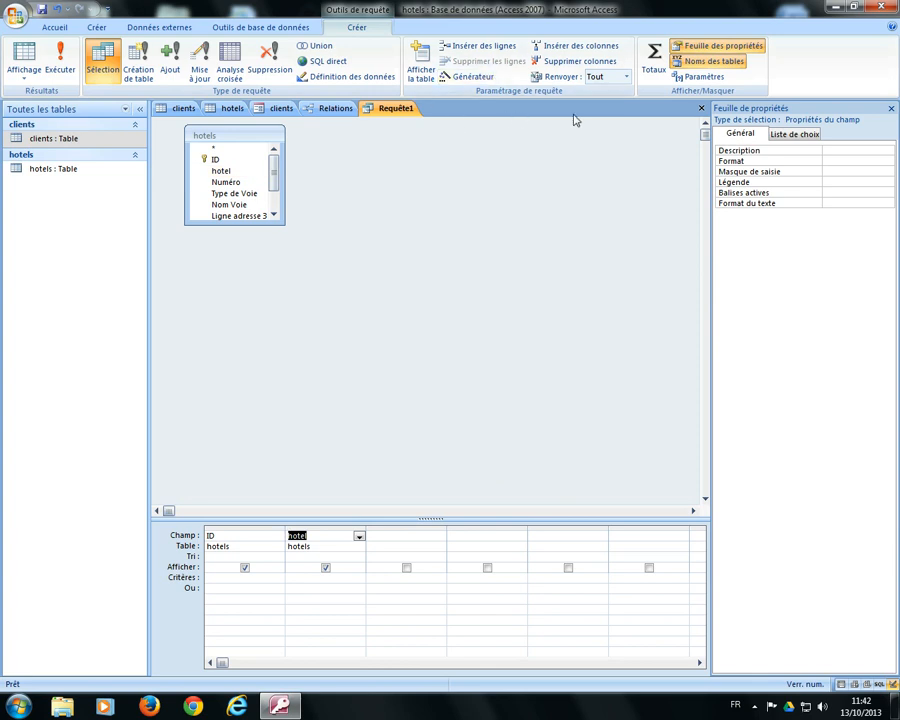
Step: Close the query, saving it as chx_hotel, and return to the clients form
click(701, 108)
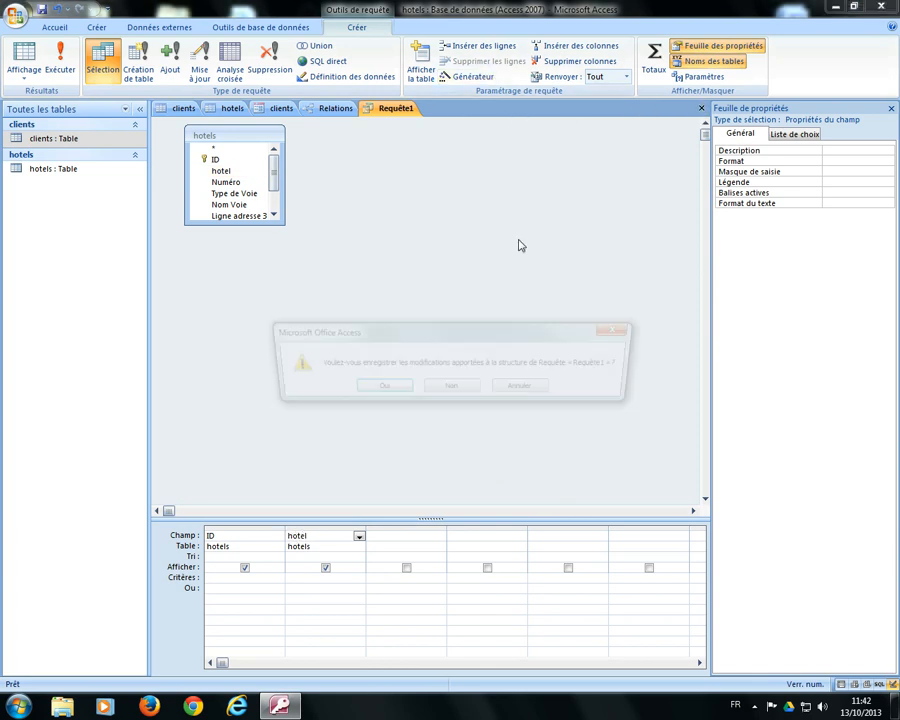
click(389, 397)
text(chx_hotel)
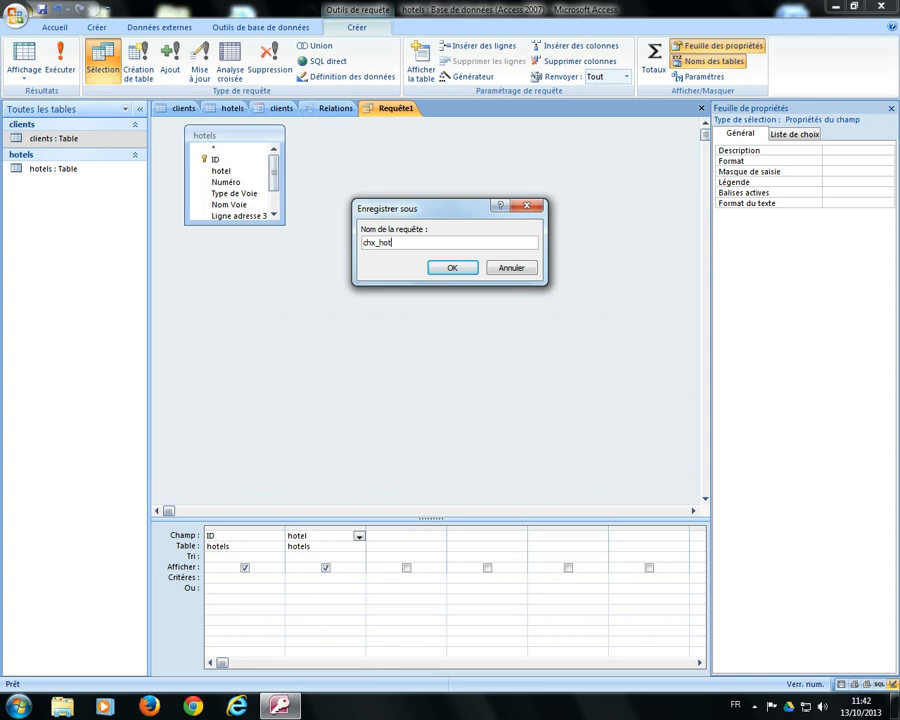
click(449, 269)
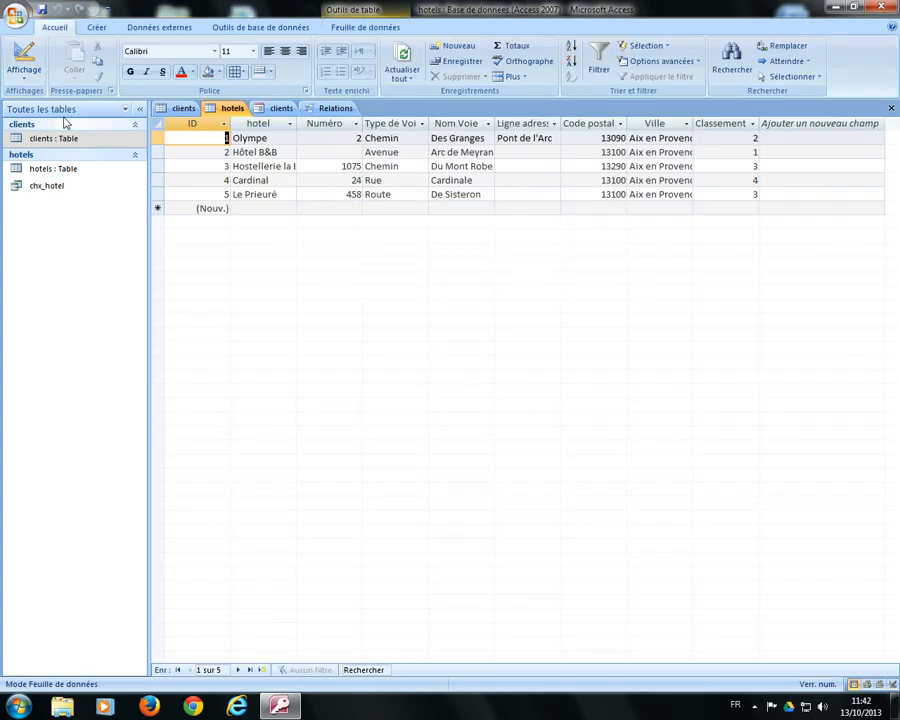
click(282, 108)
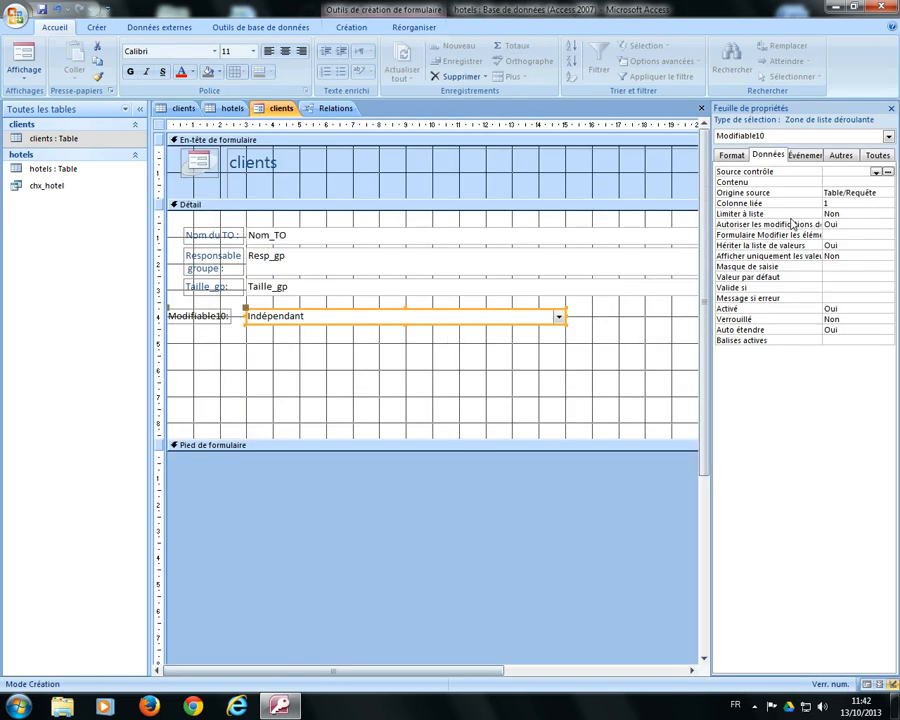
click(861, 182)
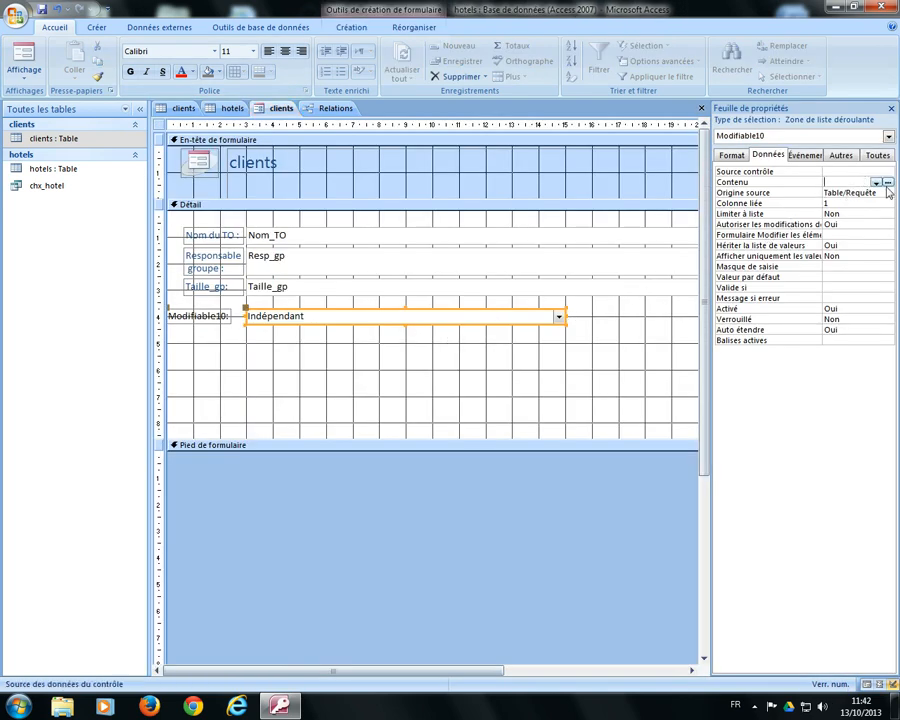
click(887, 183)
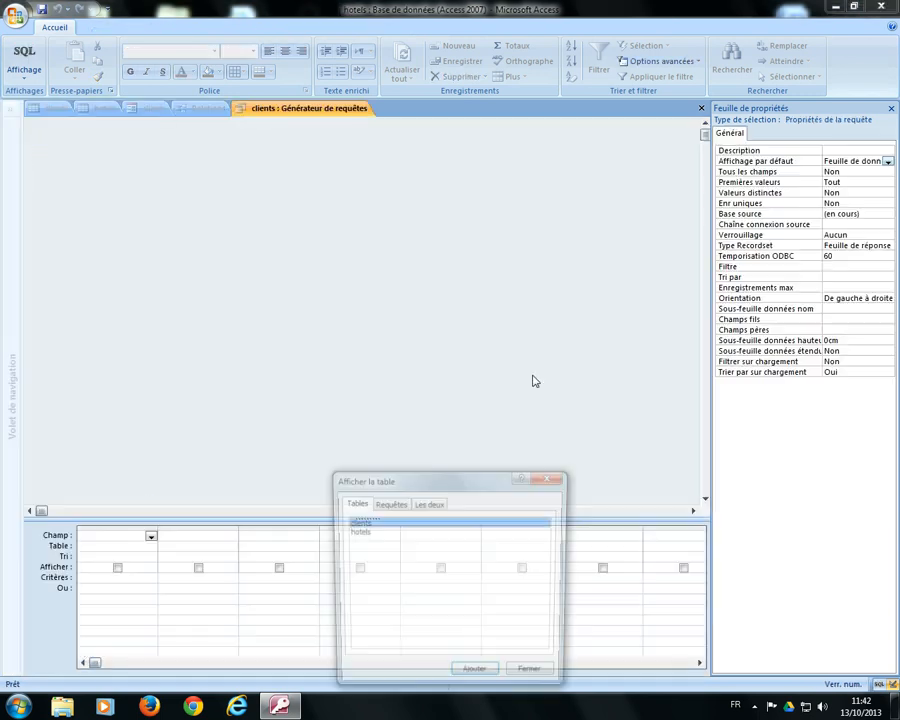
click(391, 504)
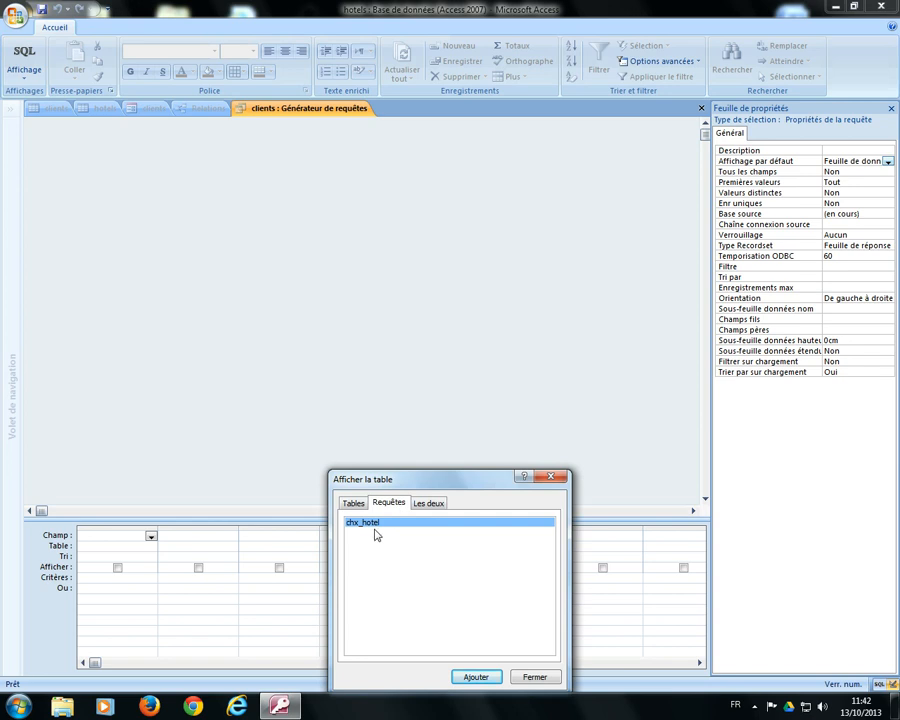
double_click(372, 524)
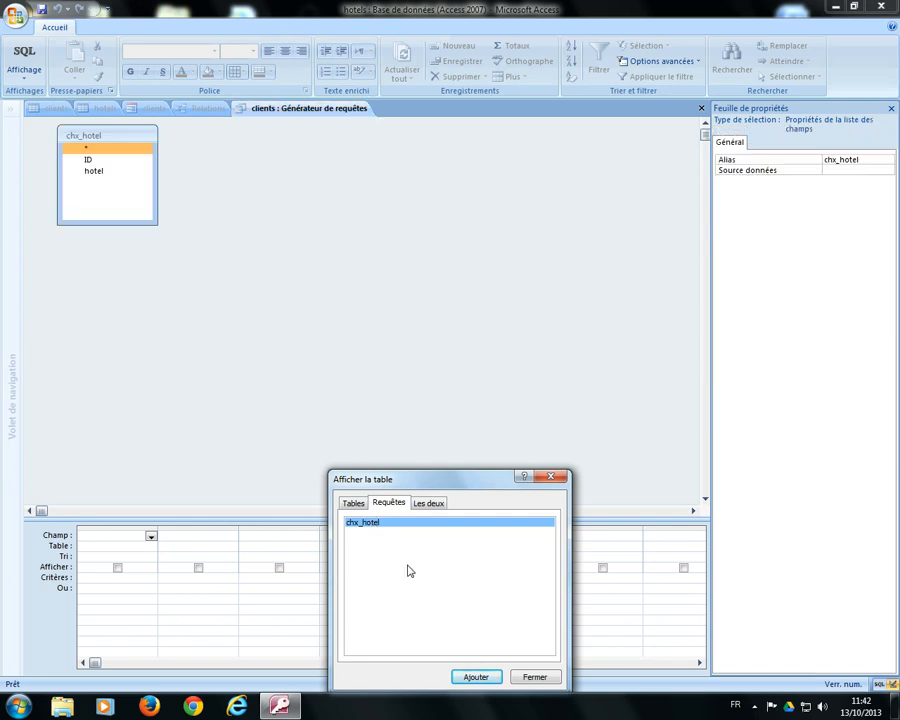
click(534, 677)
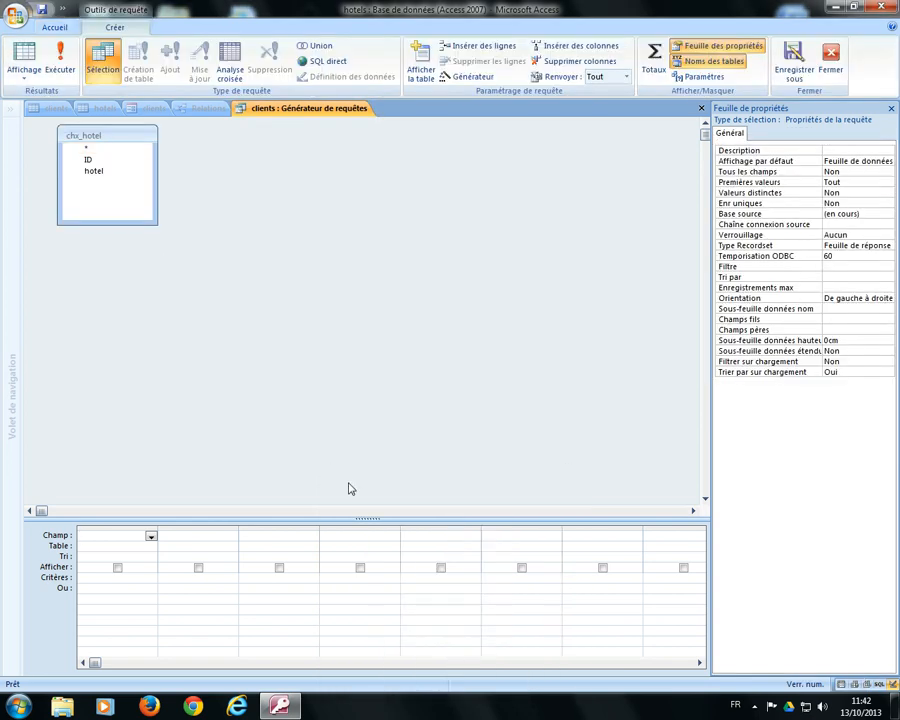
click(97, 162)
double_click(97, 163)
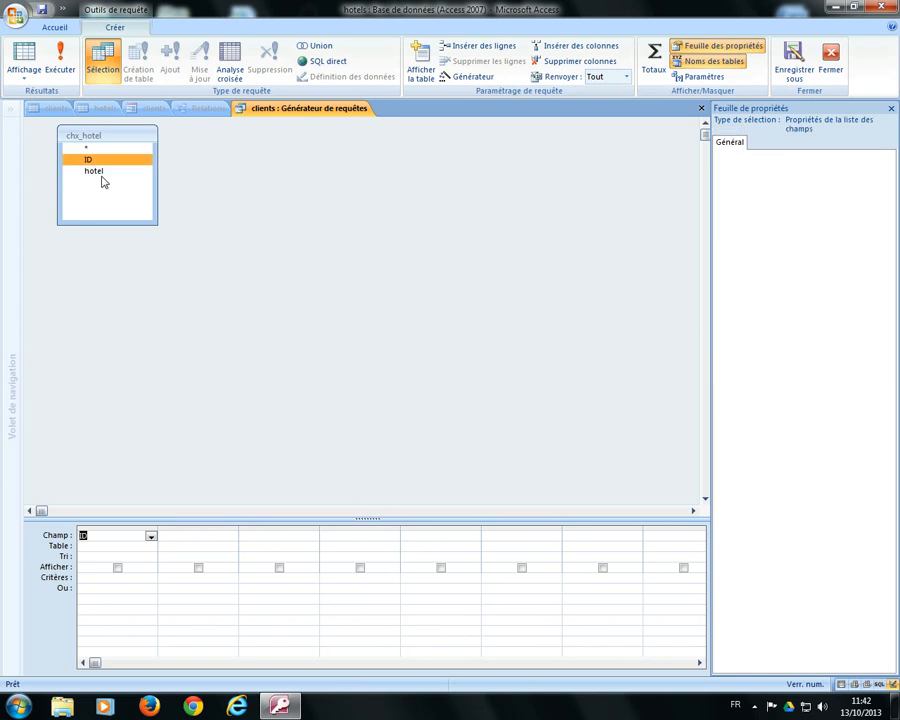
double_click(97, 171)
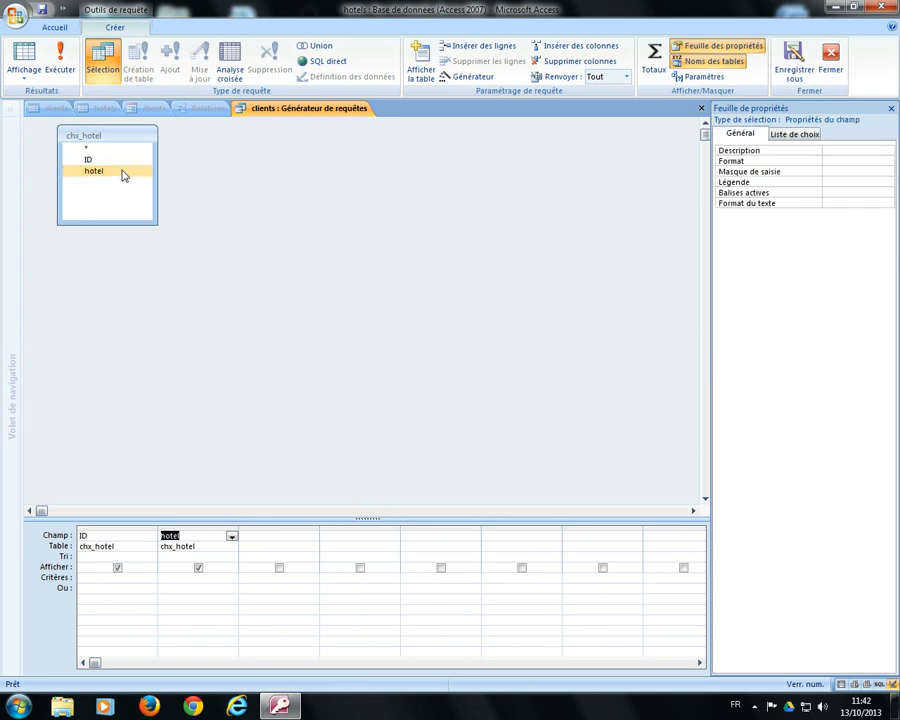
click(701, 109)
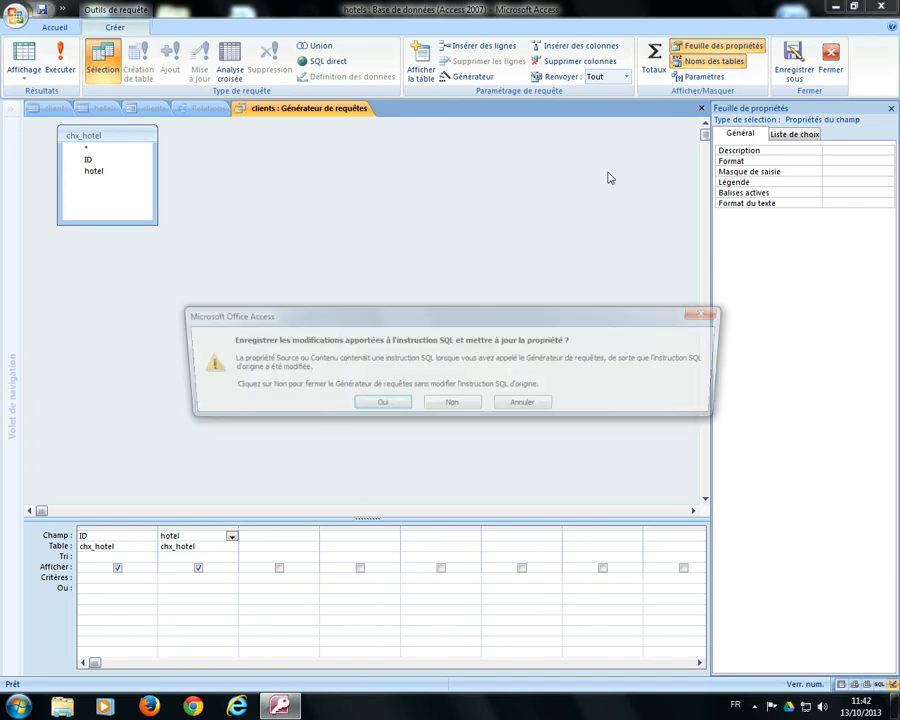
click(457, 407)
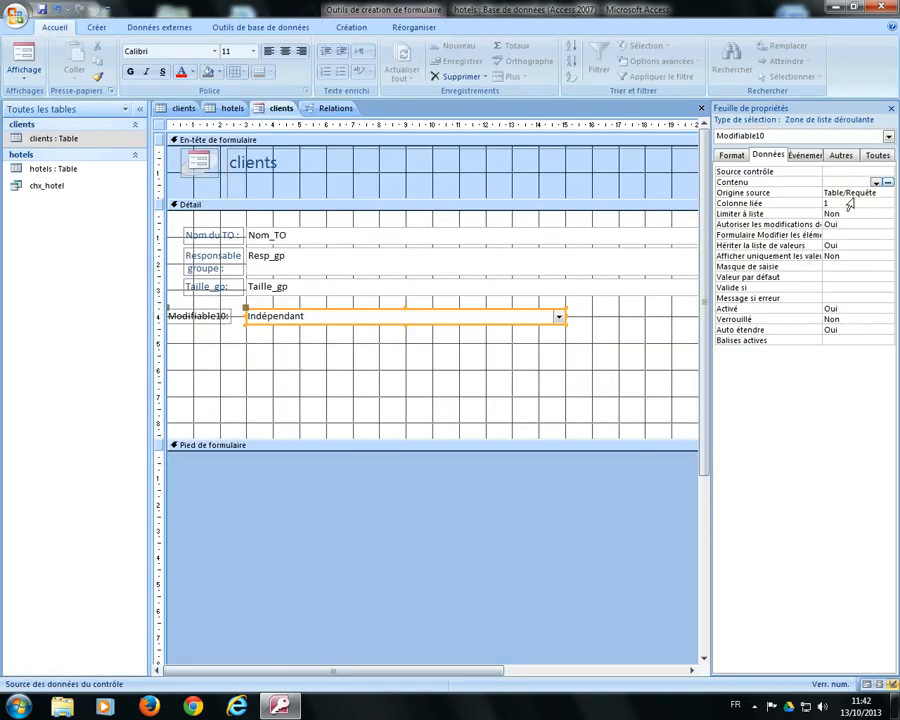
Step: Set the combo box's row source (Contenu) to chx_hotel and its control source (Source contrôle) to choix_hotel
click(876, 184)
click(859, 191)
click(857, 171)
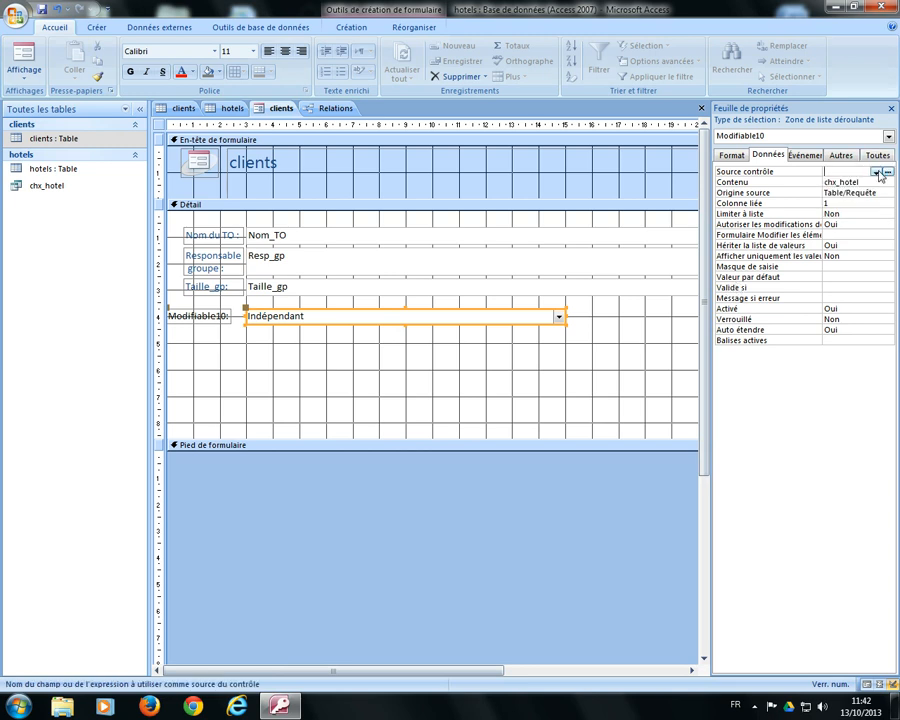
click(877, 172)
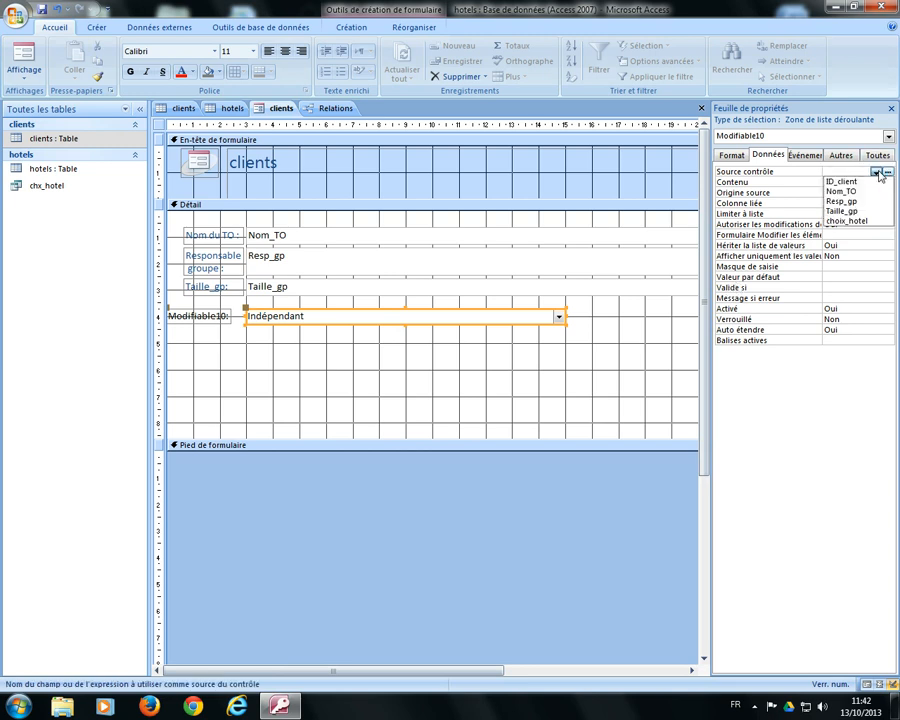
click(858, 220)
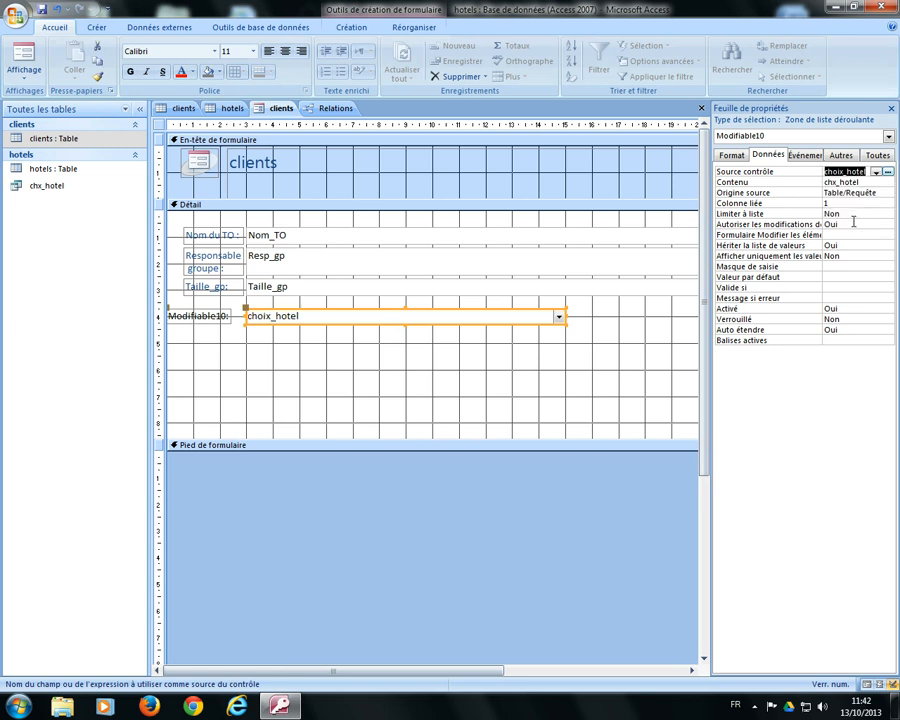
Step: Review the combo box's format properties, including Nbre colonnes, and its data source properties
click(732, 155)
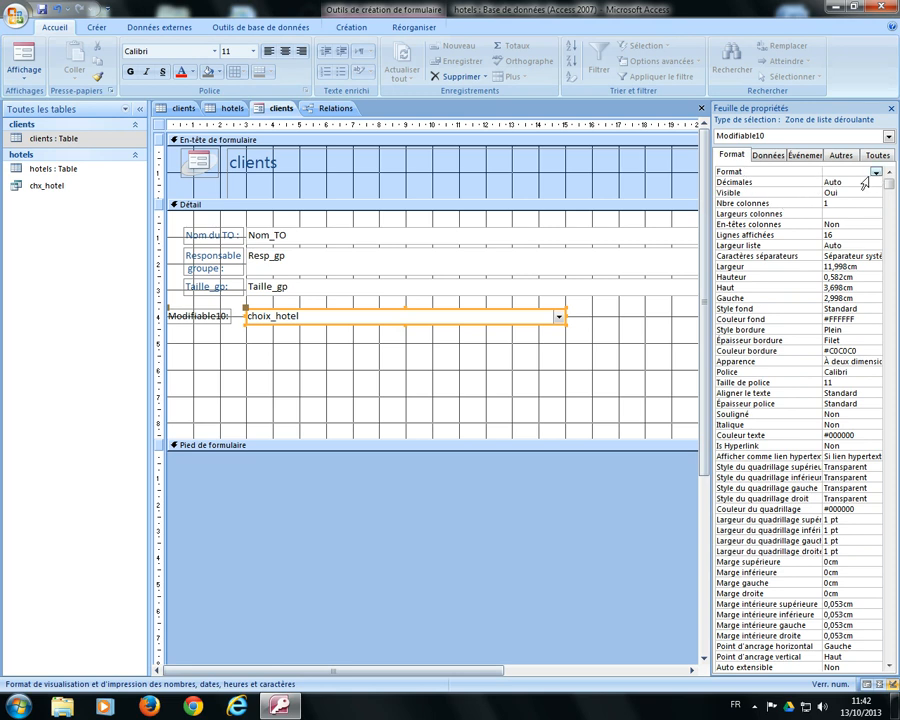
double_click(843, 203)
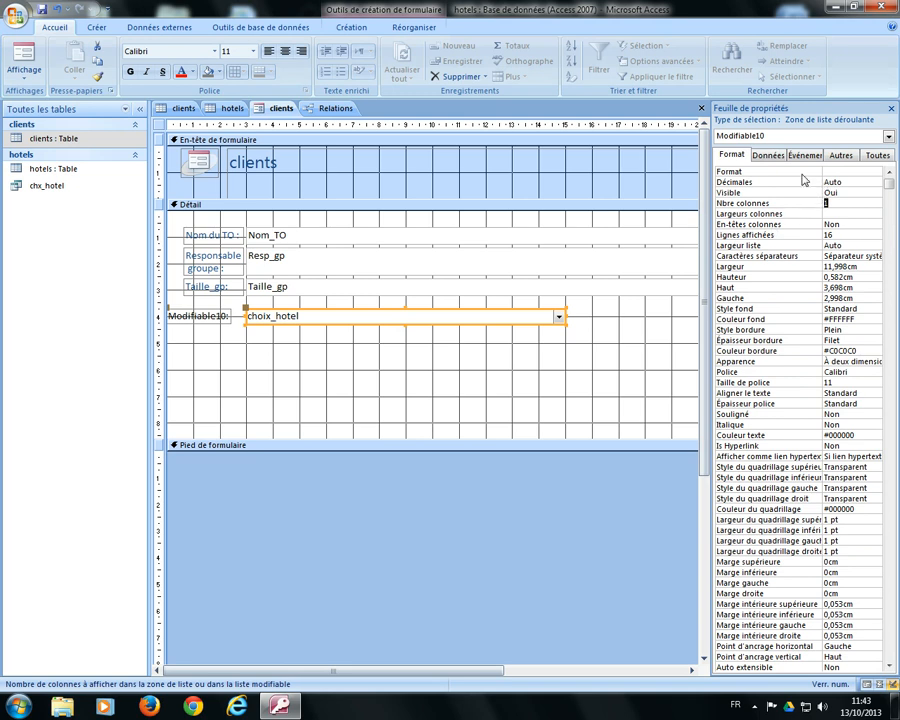
click(769, 156)
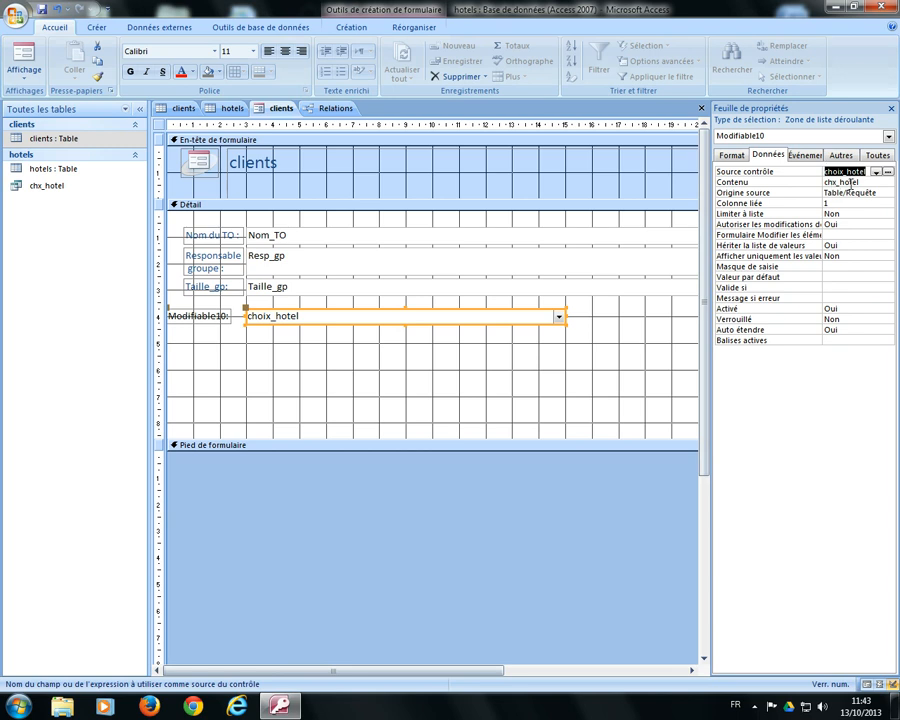
click(623, 340)
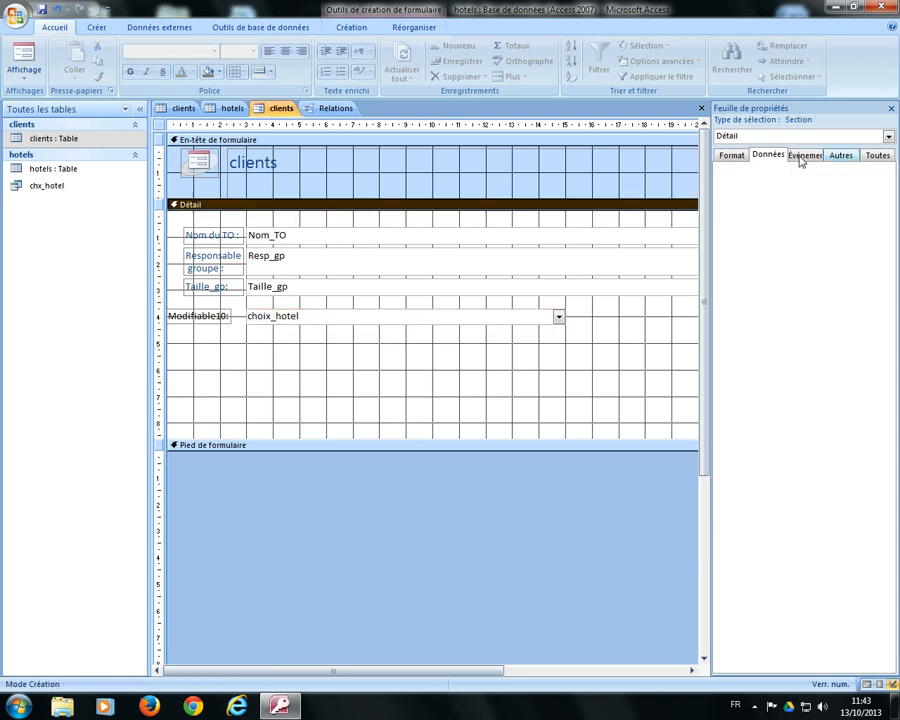
click(421, 316)
click(731, 155)
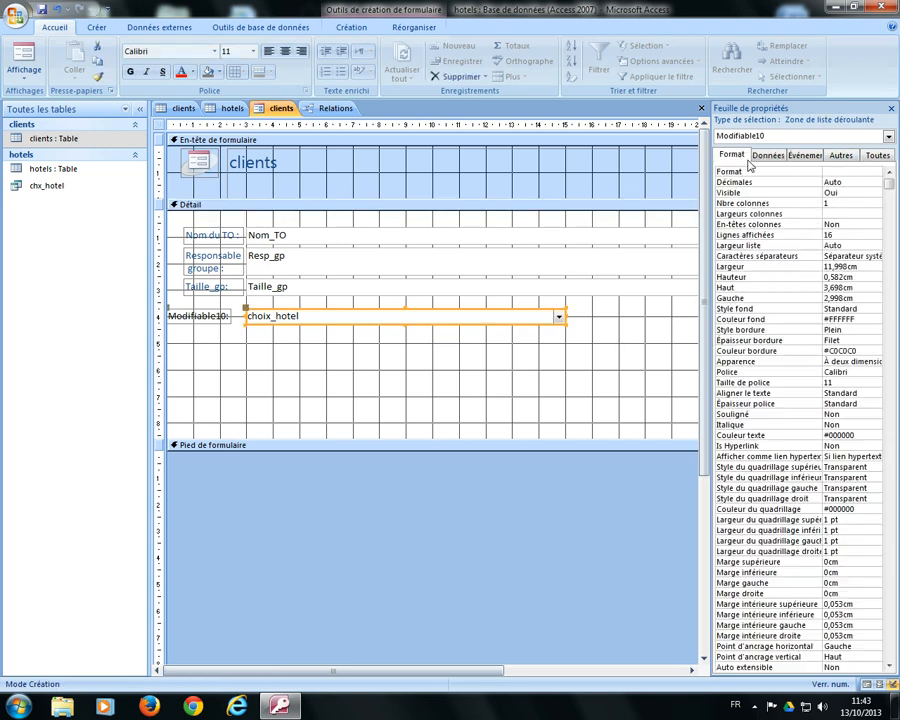
Step: Preview the clients form in Form view, check the combo box's list, and return to Design view
click(583, 347)
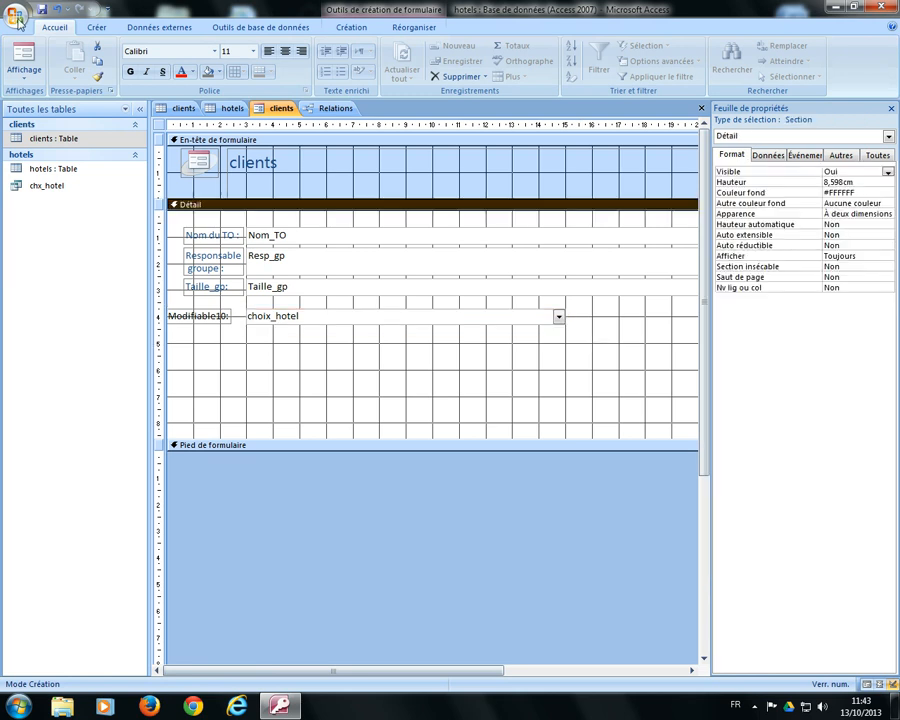
key(F5)
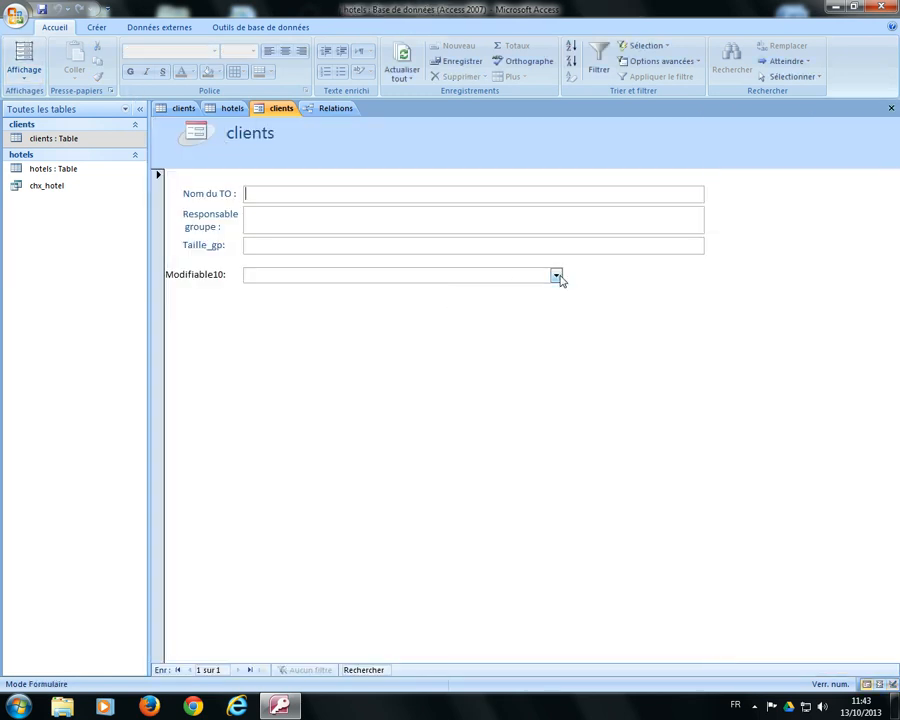
click(556, 276)
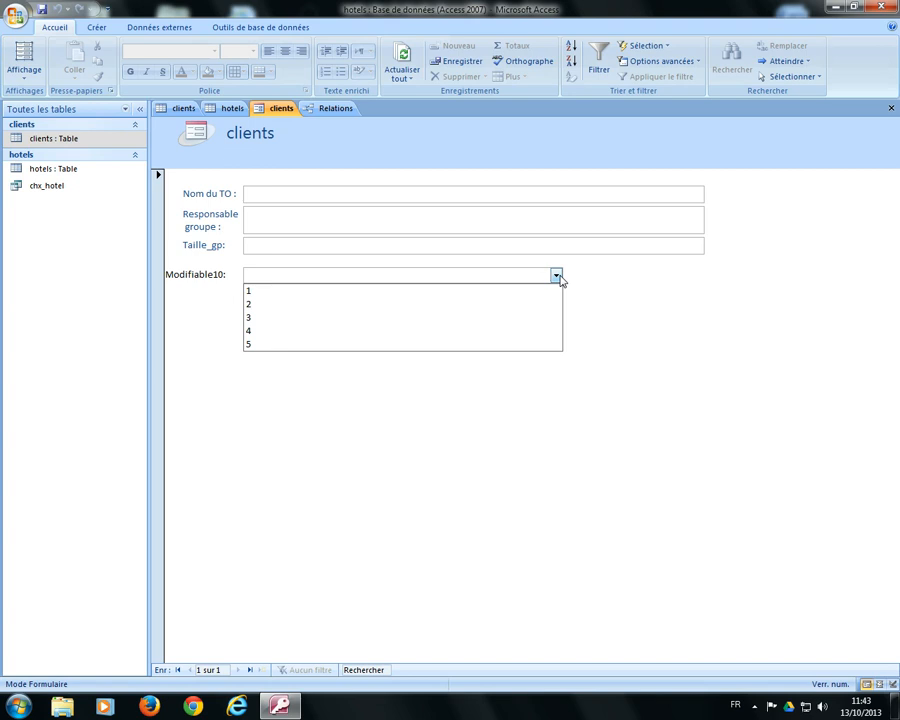
click(556, 276)
click(24, 74)
click(63, 162)
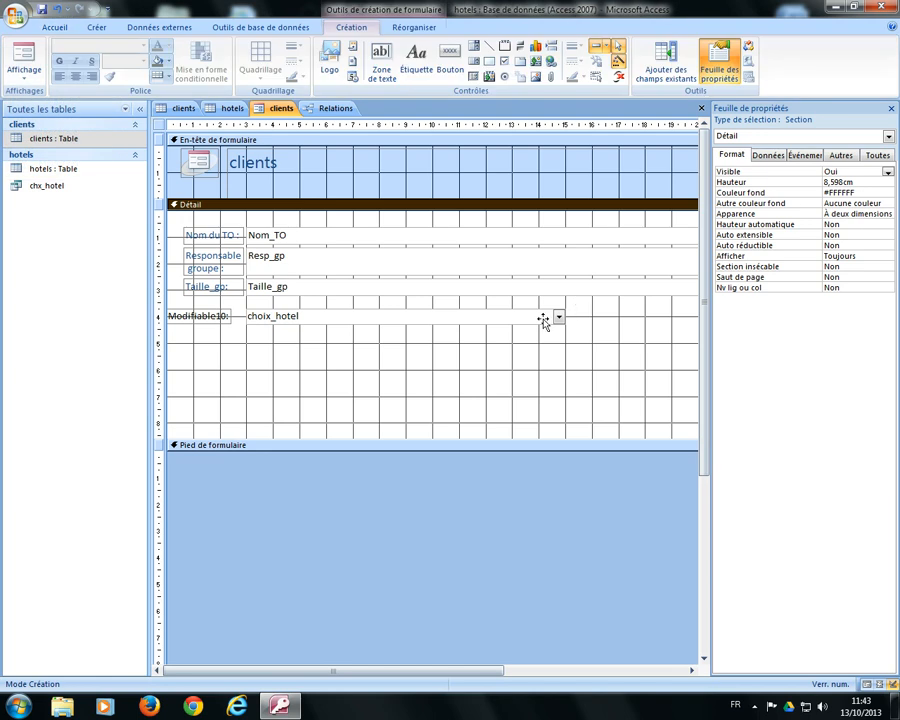
Step: Set the choix_hotel combo box's Nbre colonnes to 2 and check its list in Form view
click(543, 319)
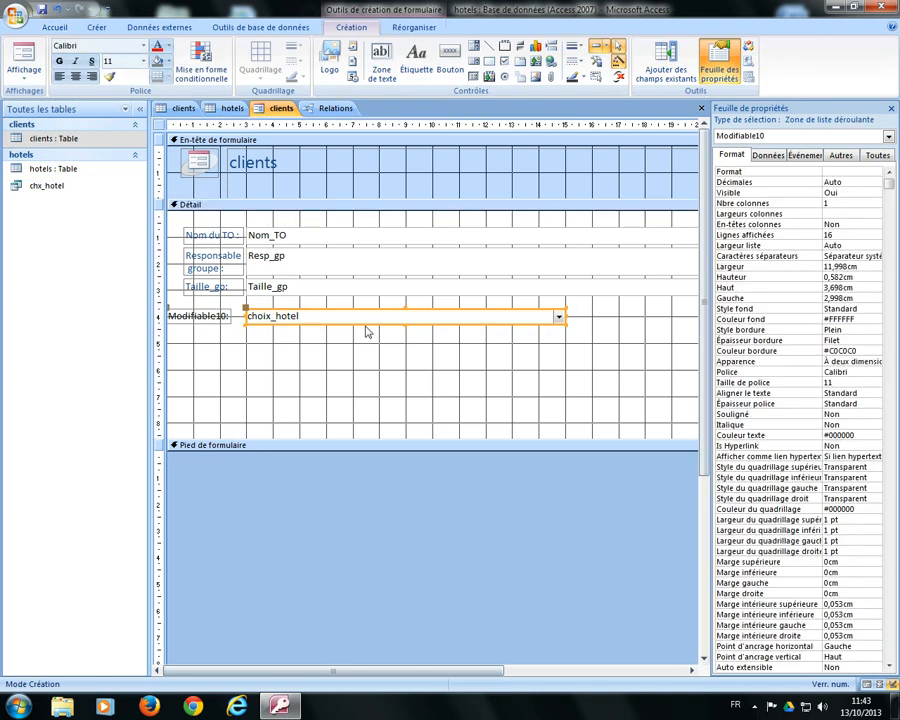
double_click(836, 204)
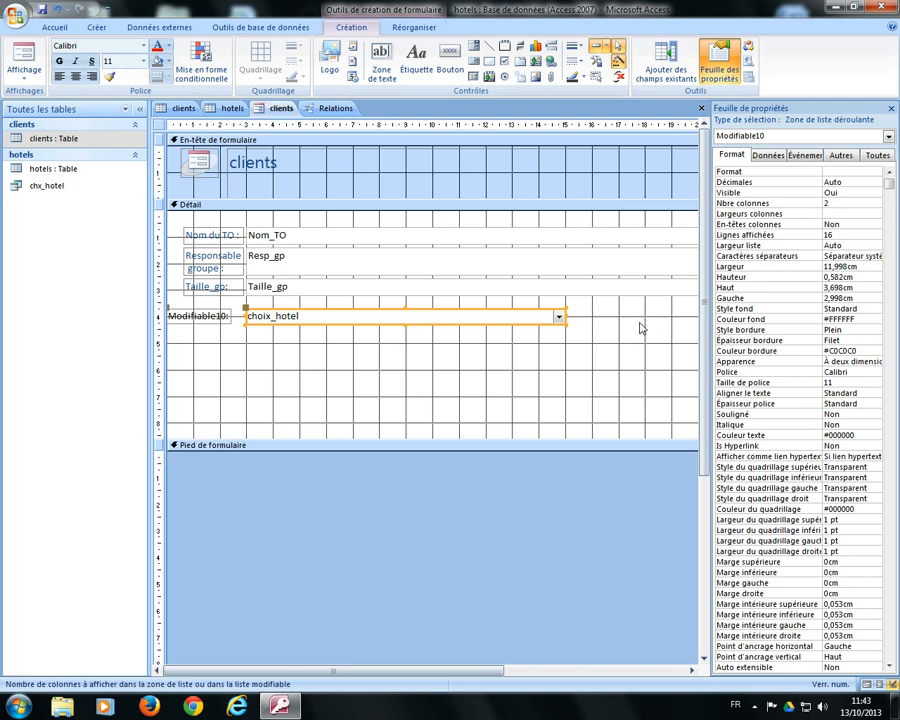
click(298, 202)
click(24, 55)
click(556, 276)
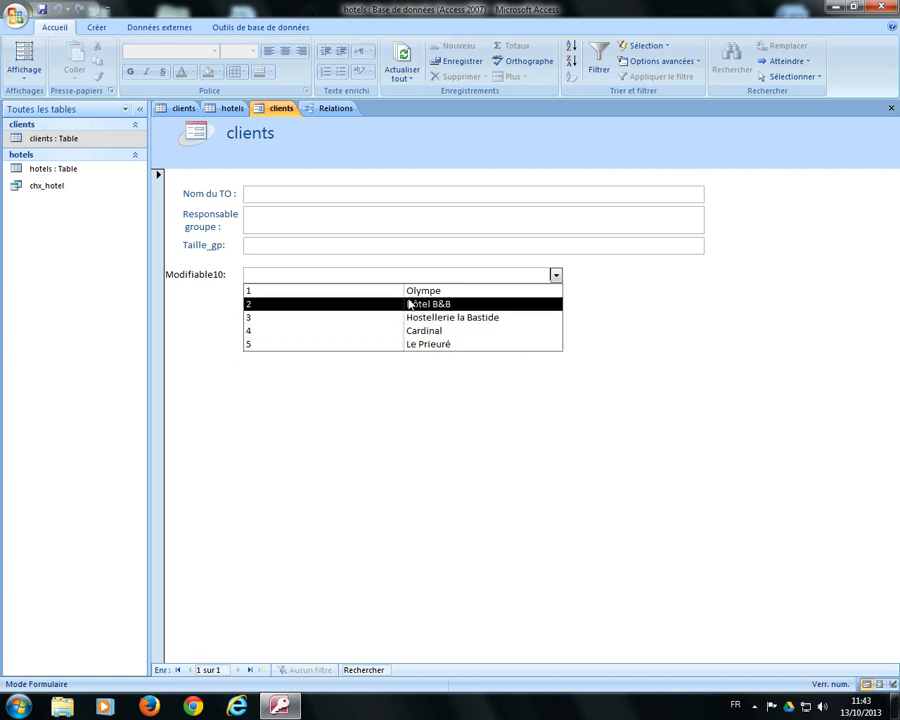
Step: Return the clients form to Design view and set the choix_hotel combo box's Largeurs colonnes to 0cm;5cm
click(451, 386)
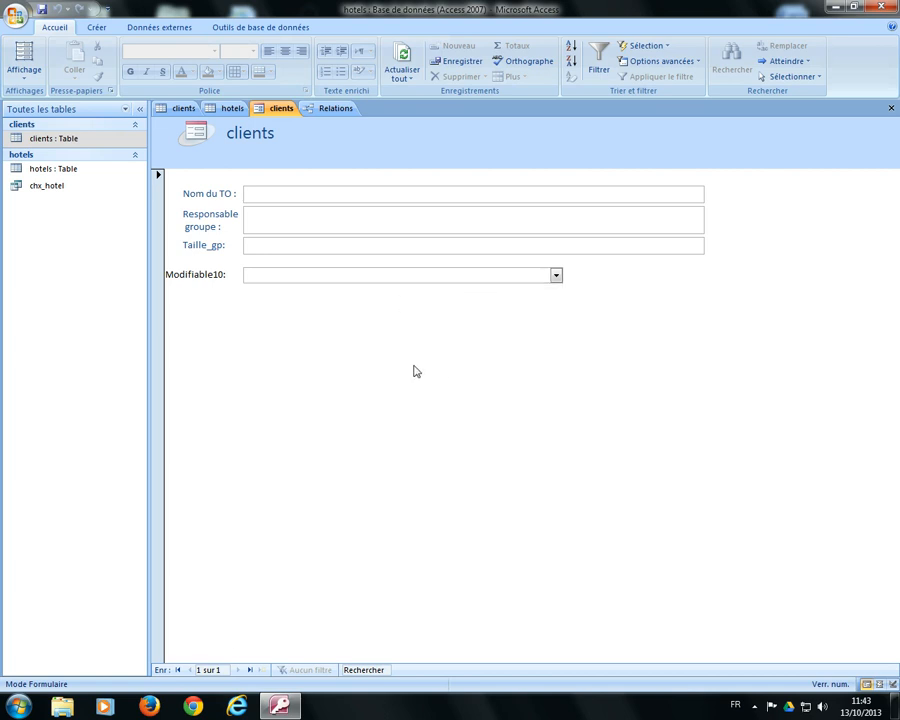
click(24, 73)
click(70, 162)
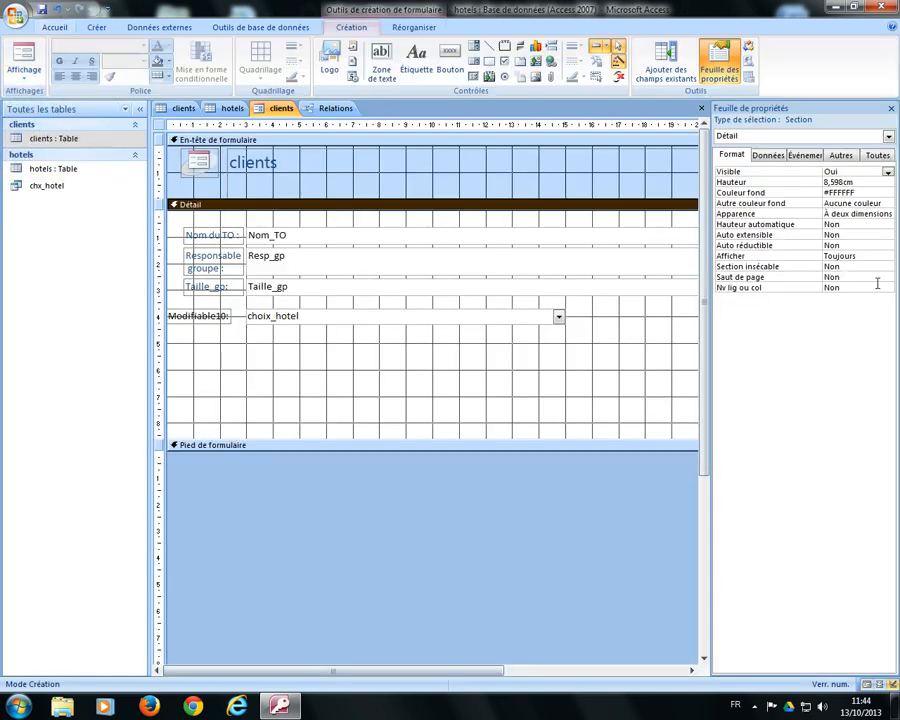
click(538, 313)
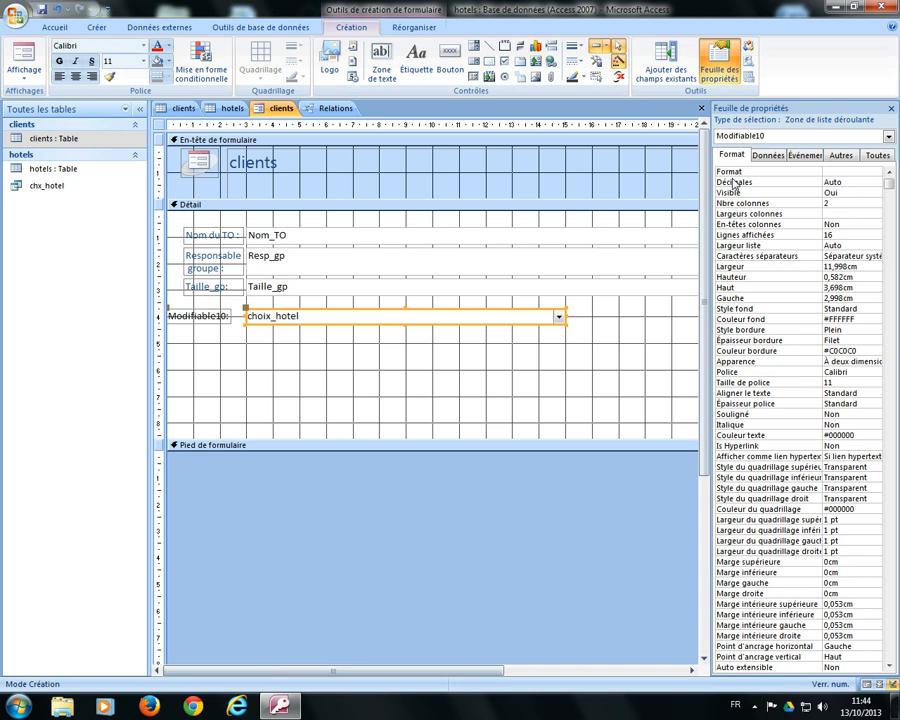
click(835, 214)
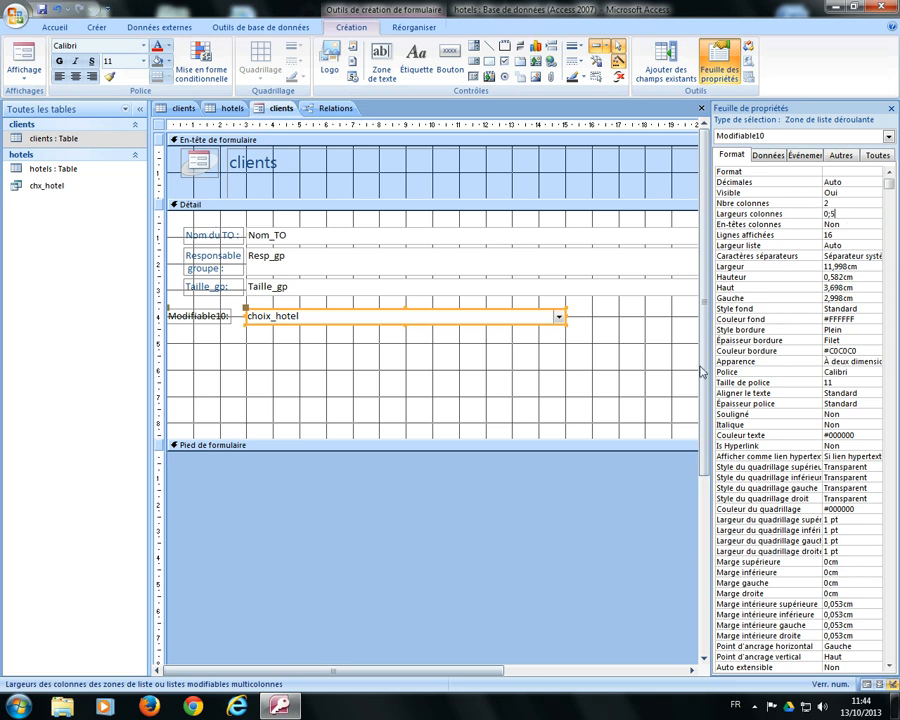
click(843, 235)
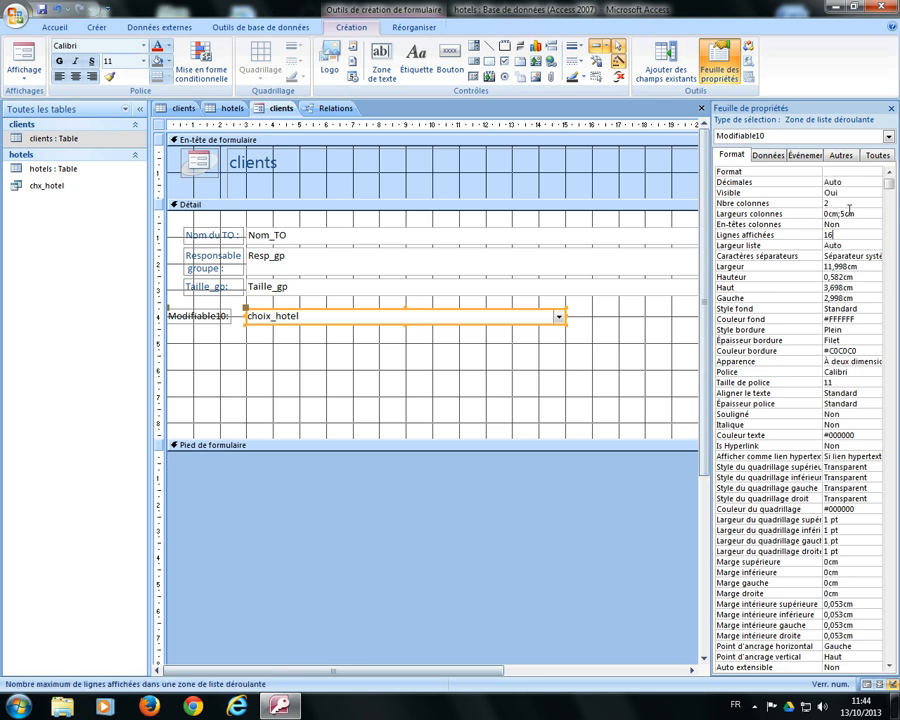
click(402, 335)
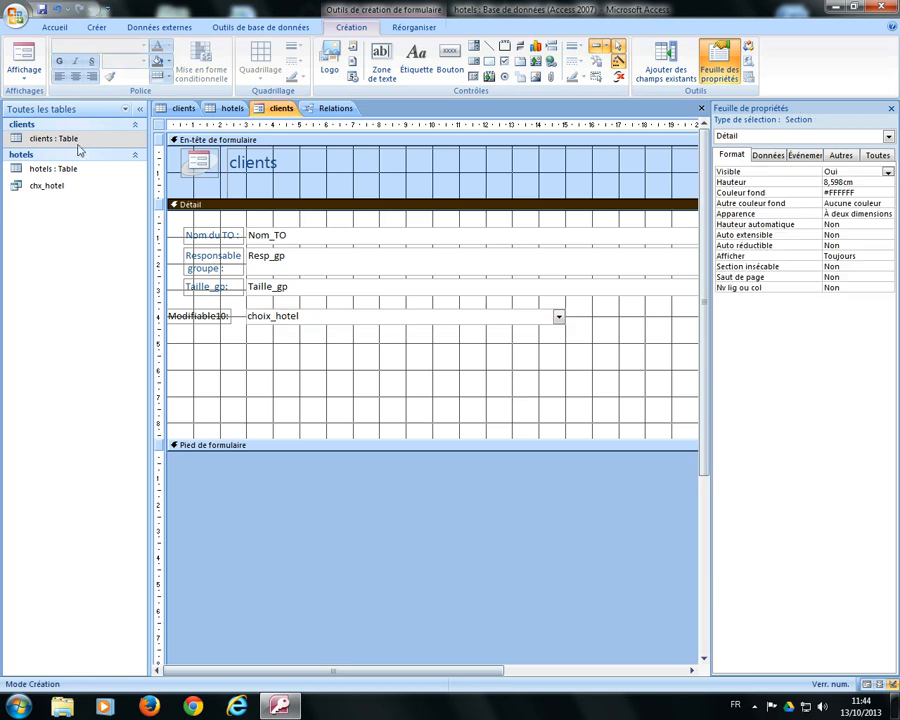
Step: Preview the clients form in Form view and check the entries in the combo box's list
click(24, 58)
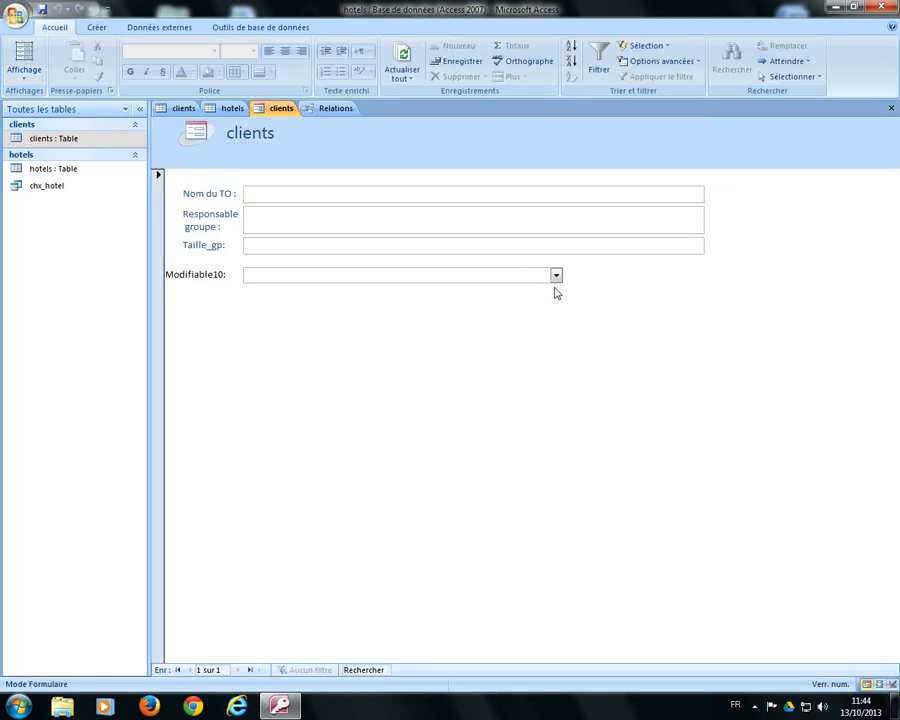
click(556, 275)
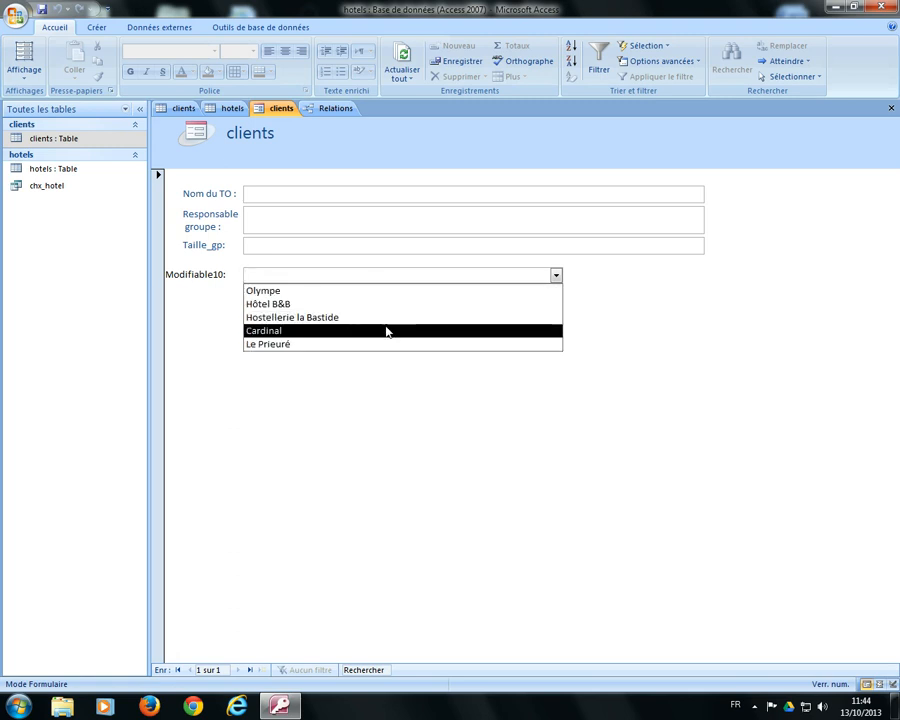
click(600, 315)
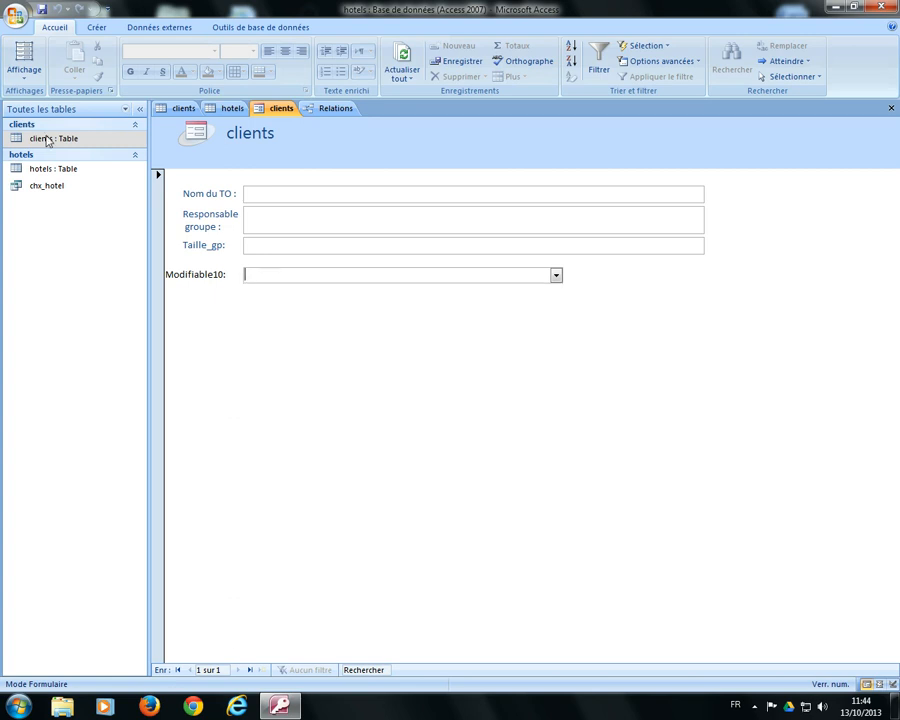
Step: Return to Design view and review the choix_hotel combo box's data properties, including Source contrôle, Contenu and Colonne liée
click(24, 80)
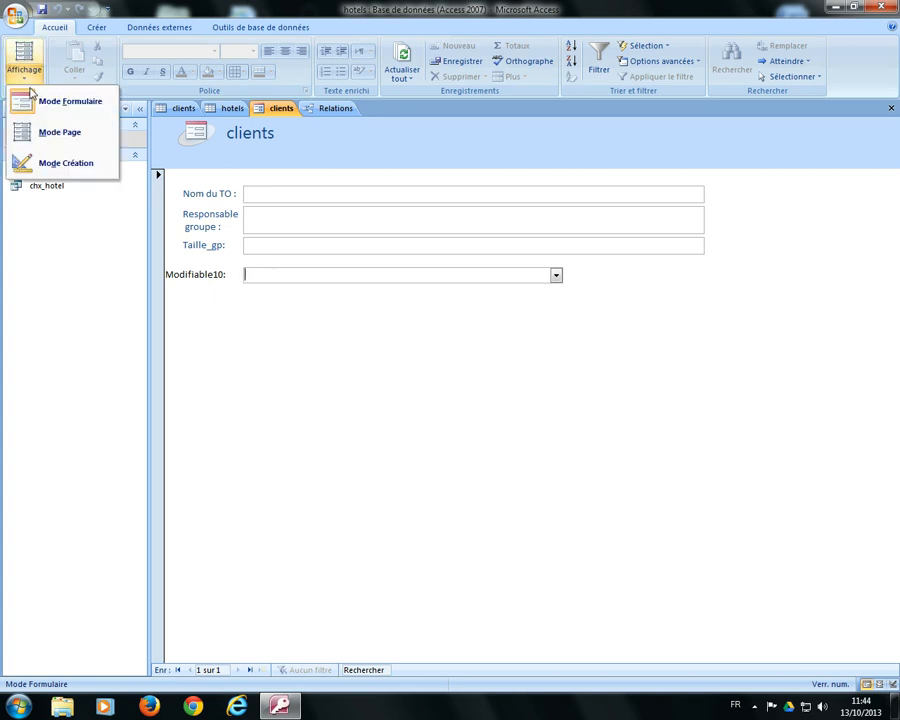
click(65, 163)
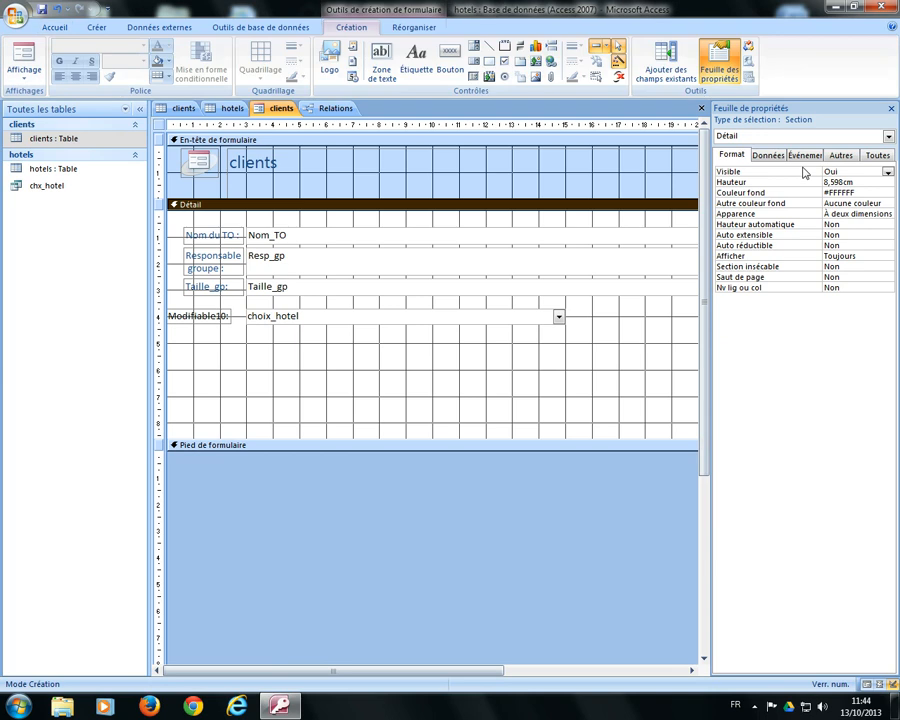
click(765, 156)
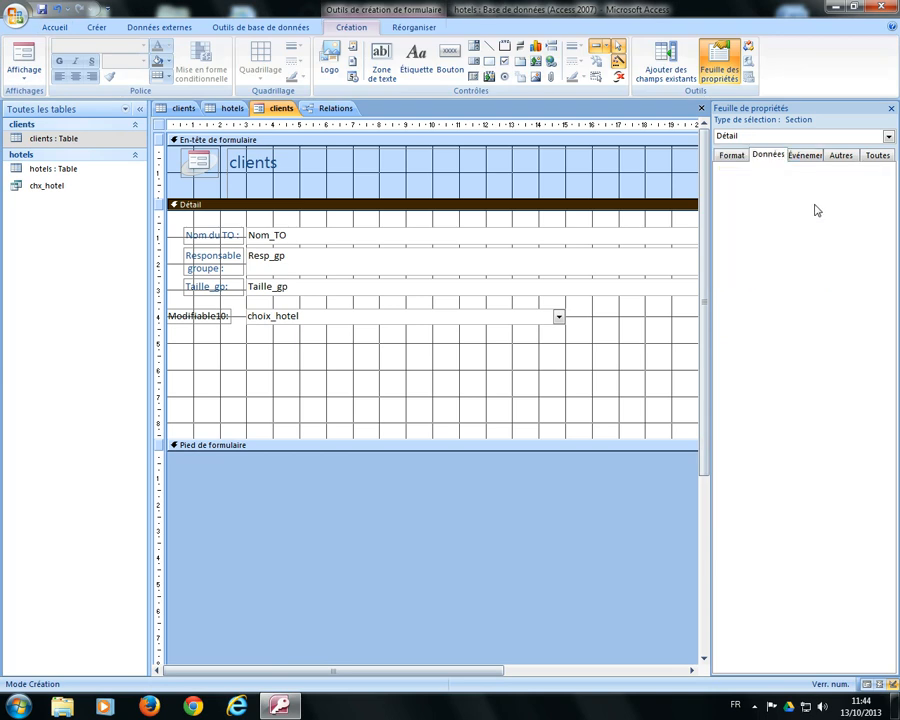
click(506, 317)
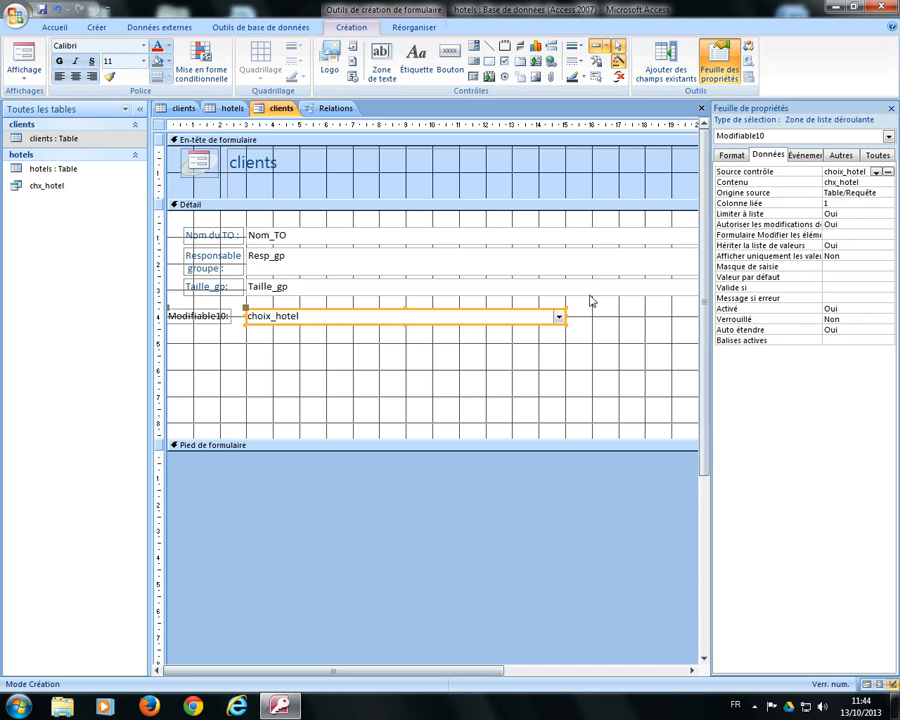
click(595, 342)
Step: In Form view, enter a client record with TO name Geotour, the group leader's name, group size 35 and hotel Cardinal, and advance to a new record
click(18, 52)
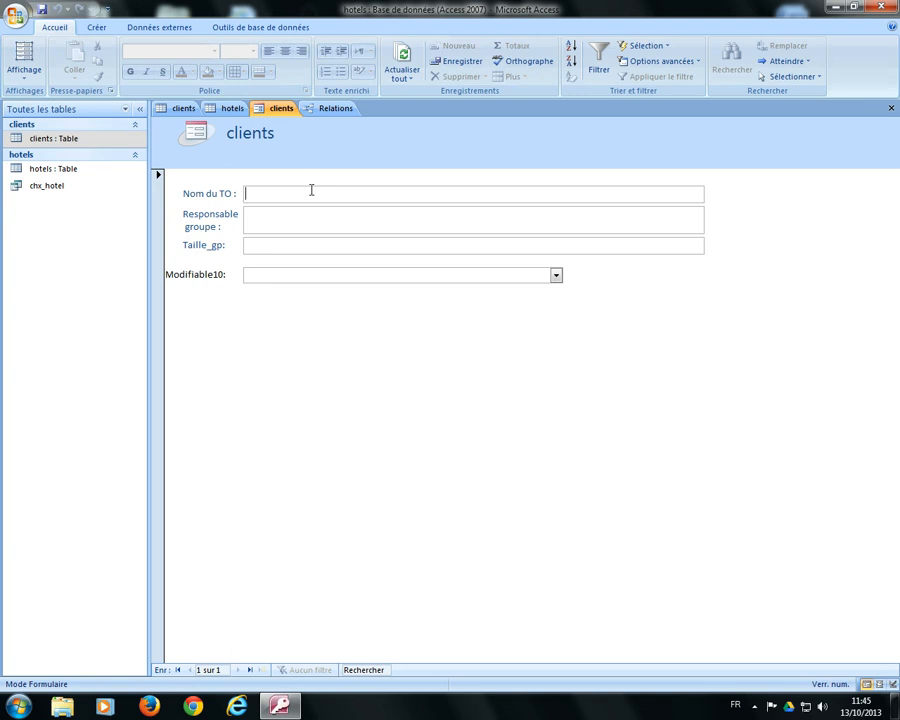
text(Geotour)
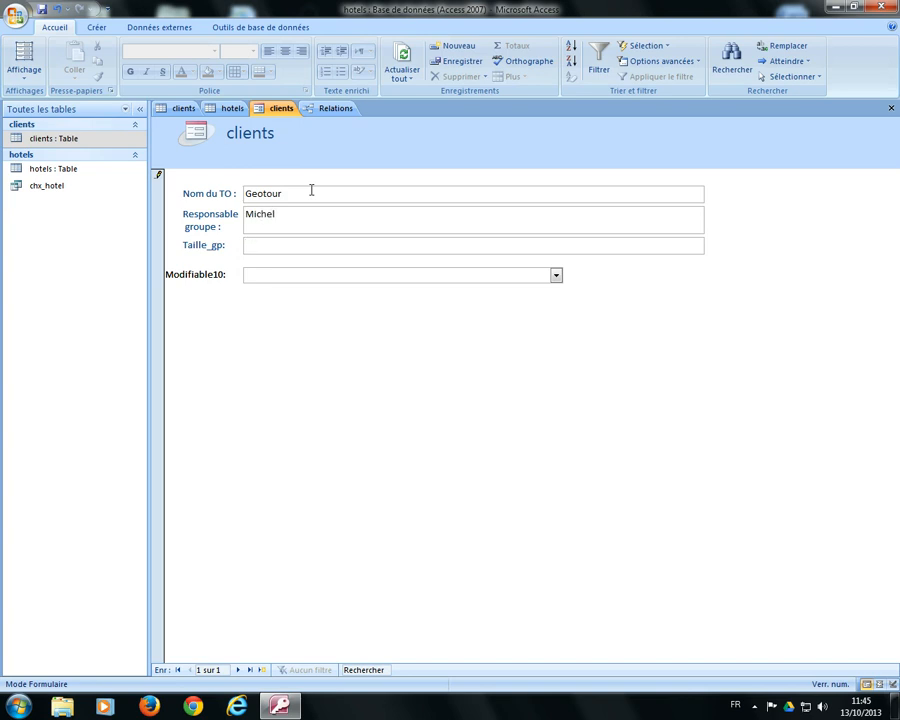
click(556, 276)
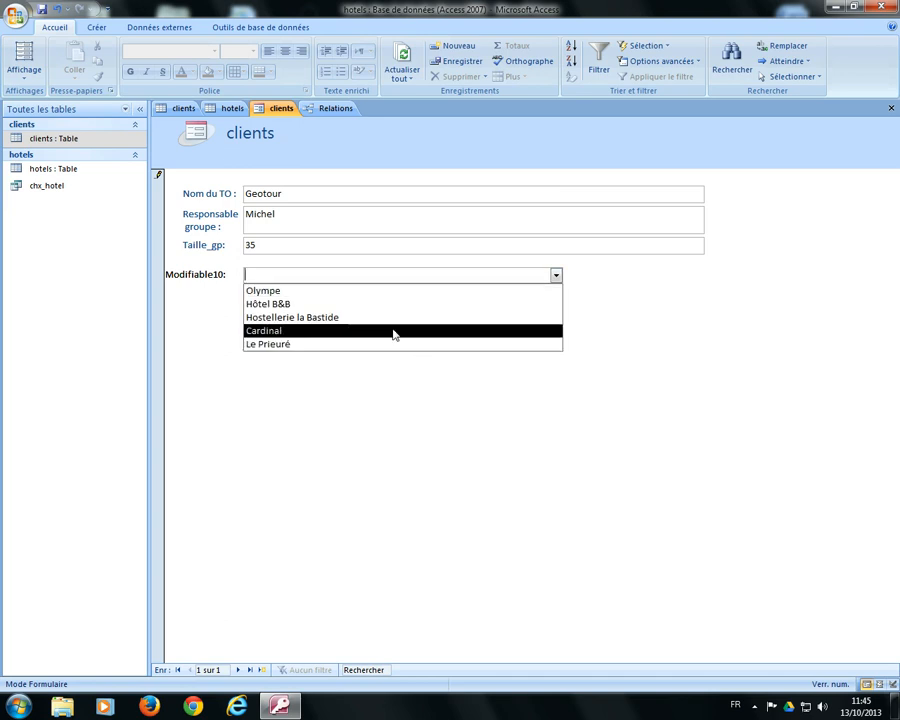
click(394, 331)
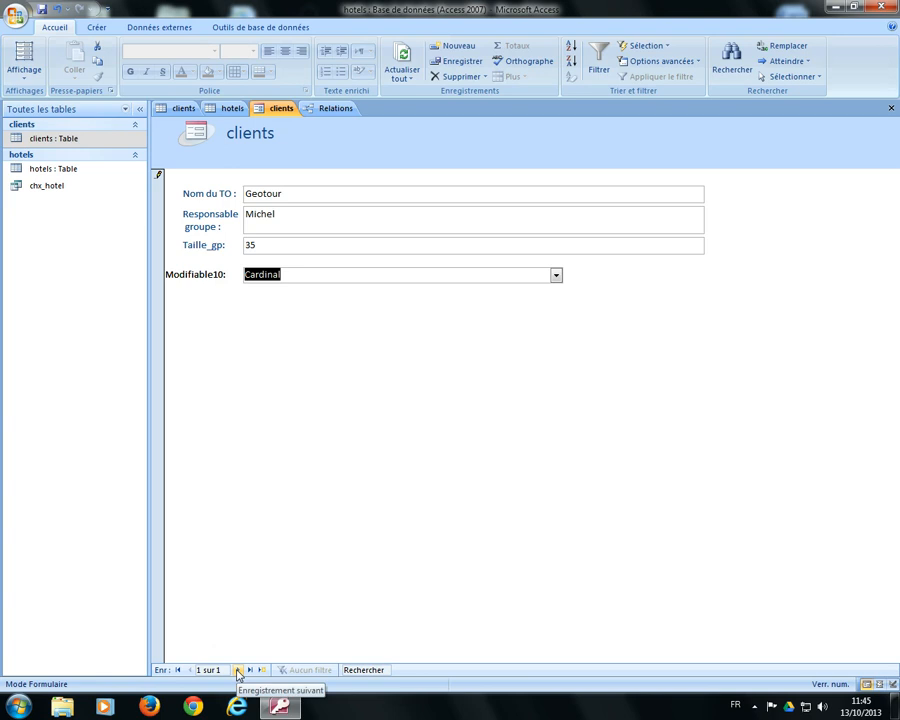
click(238, 671)
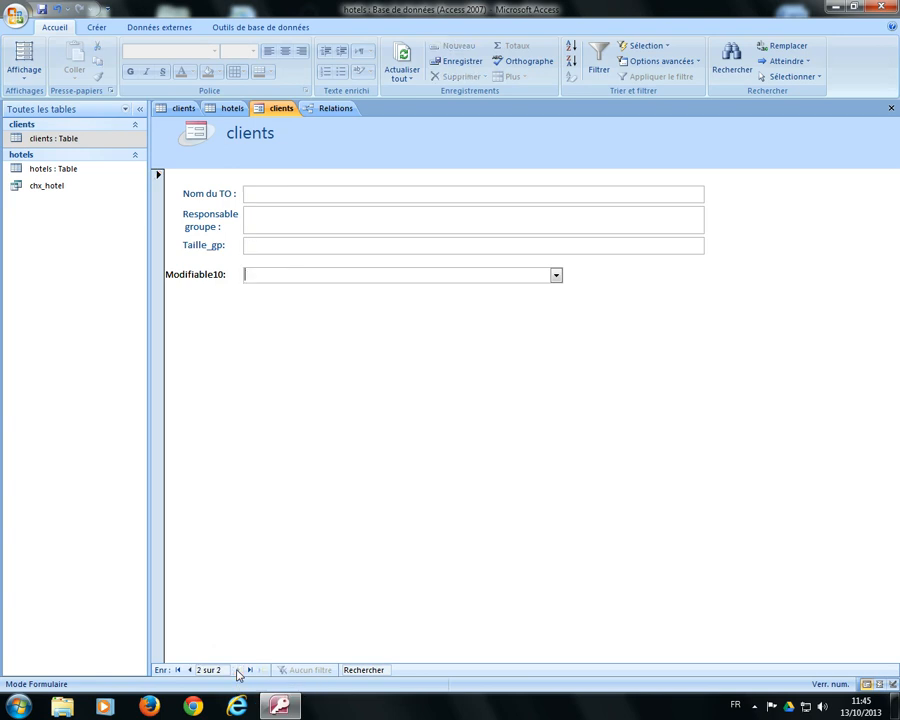
Step: Refresh the clients table to check the new record's choix_hotel value, and compare it with the IDs in the hotels table
click(185, 110)
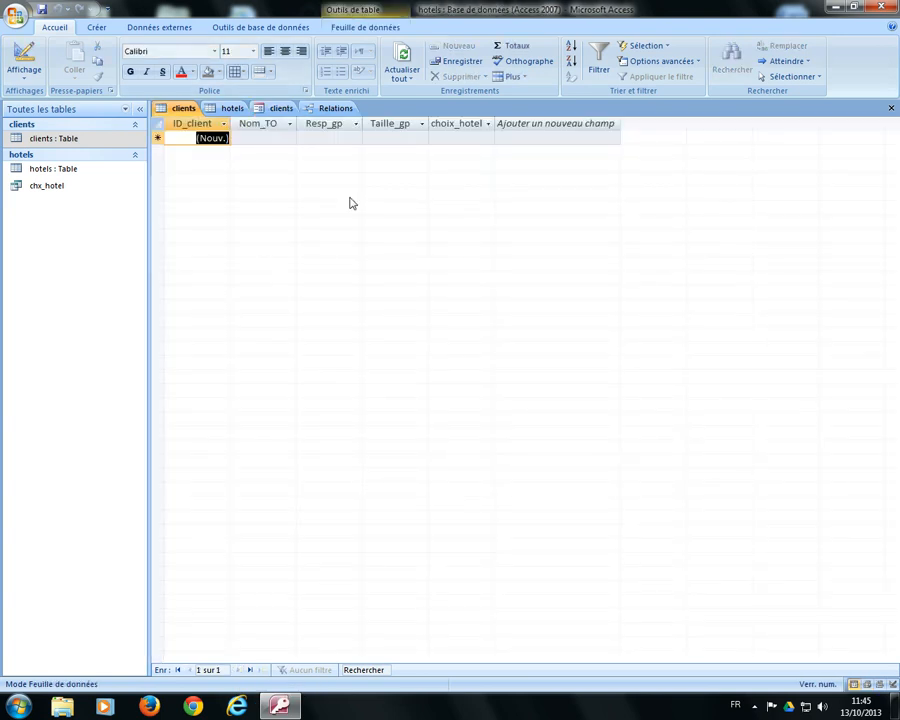
click(405, 60)
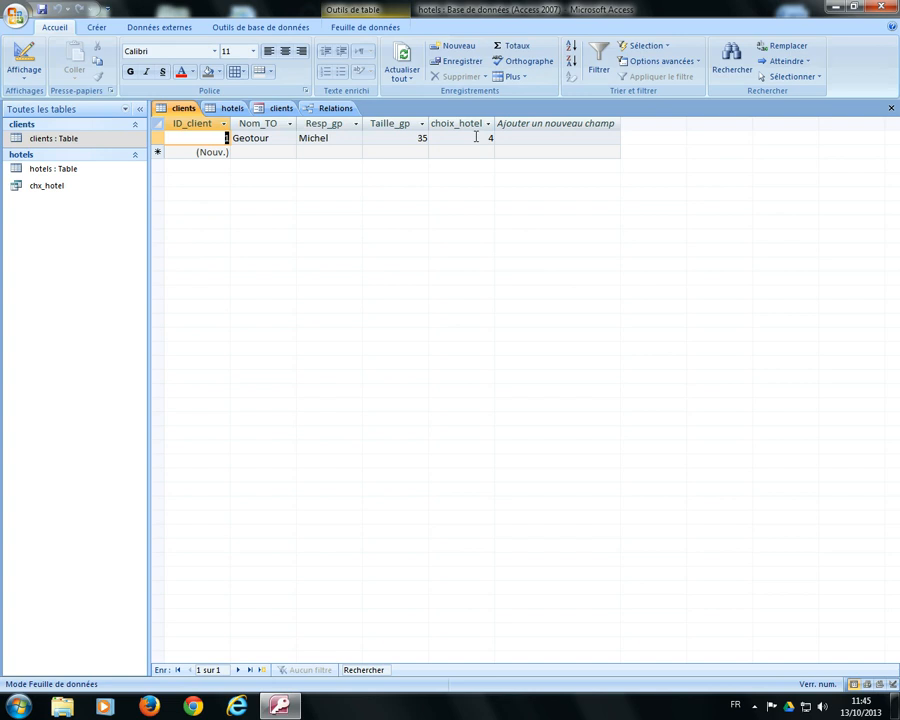
click(230, 108)
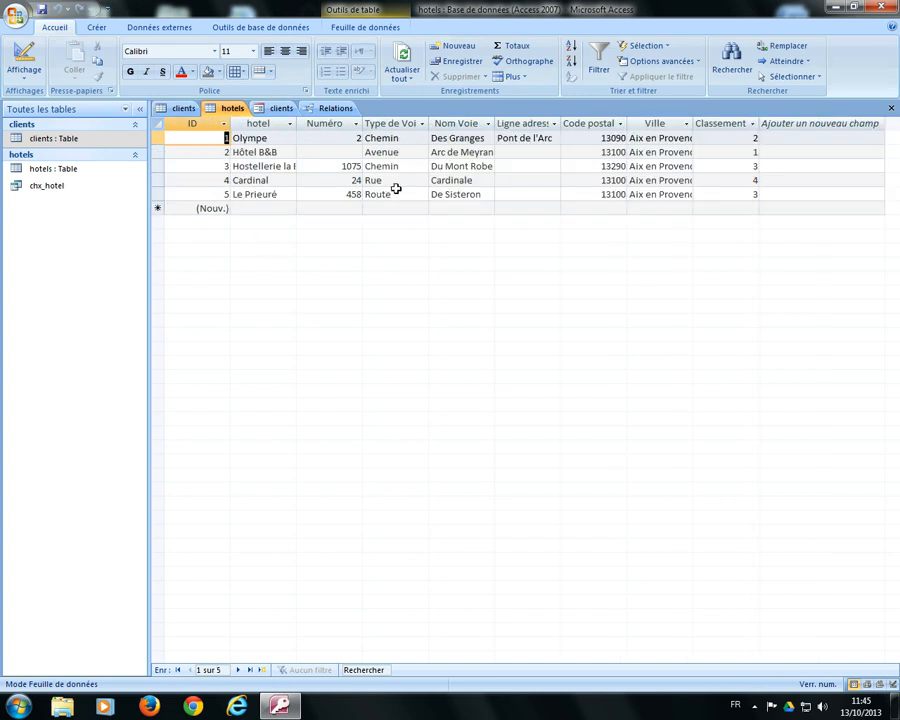